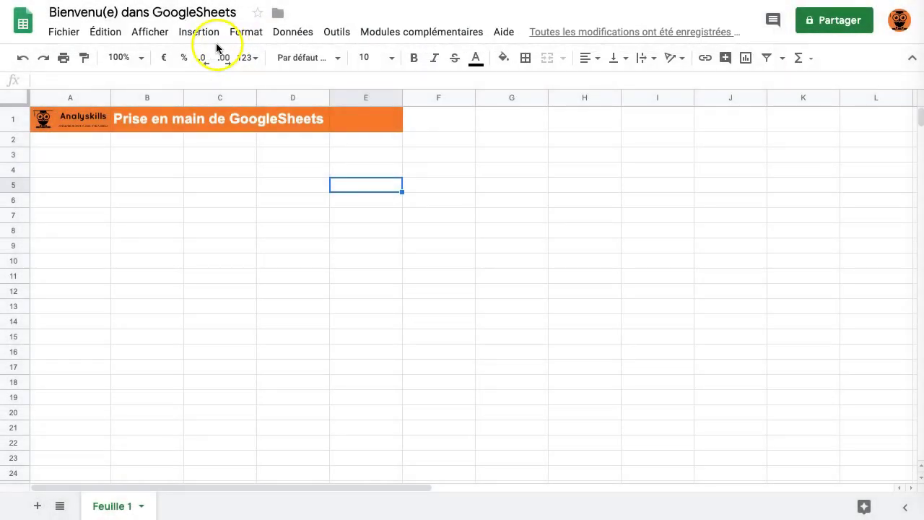
click(58, 32)
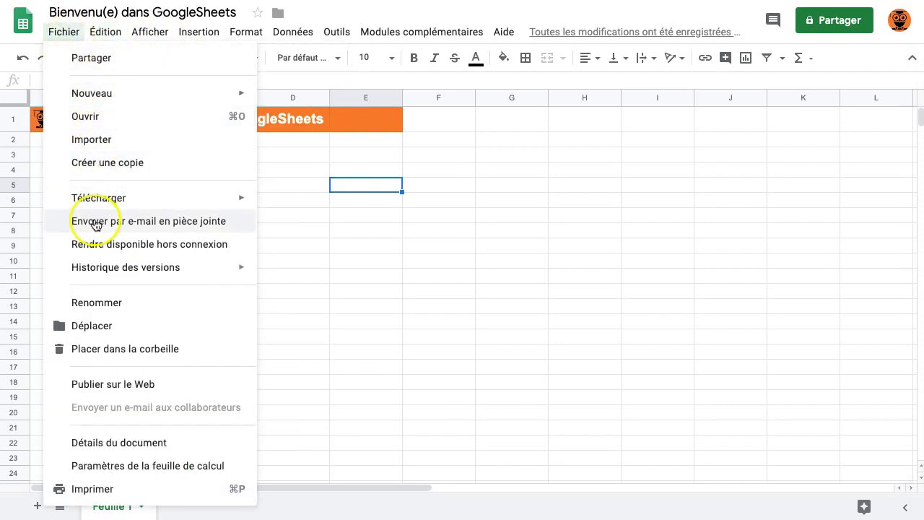
mouse_move(94, 31)
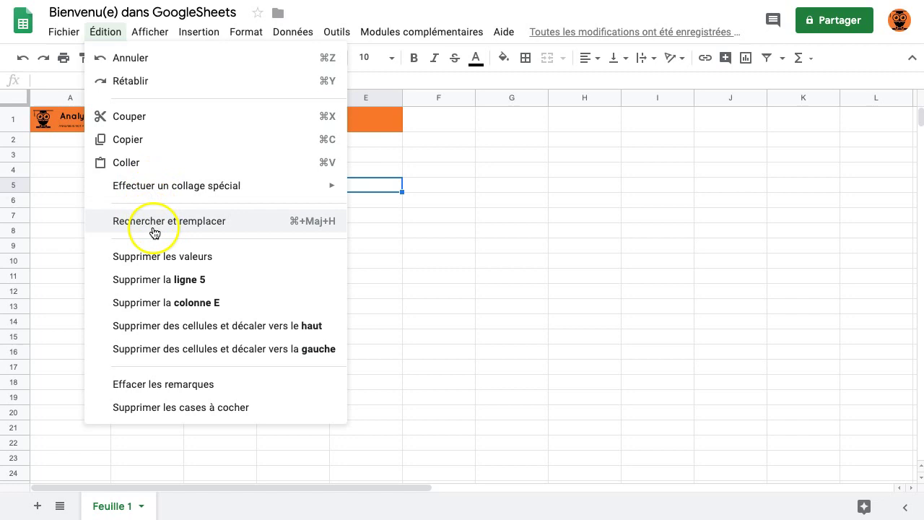
mouse_move(152, 33)
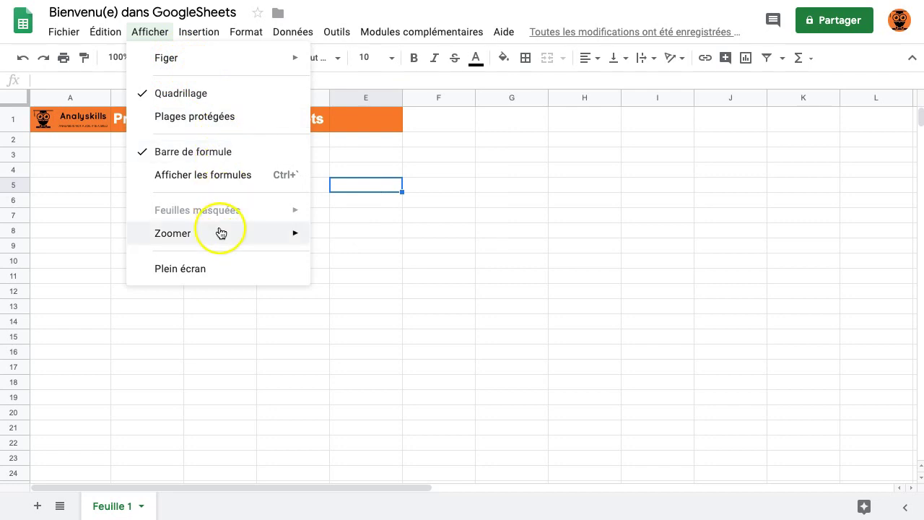
mouse_move(190, 38)
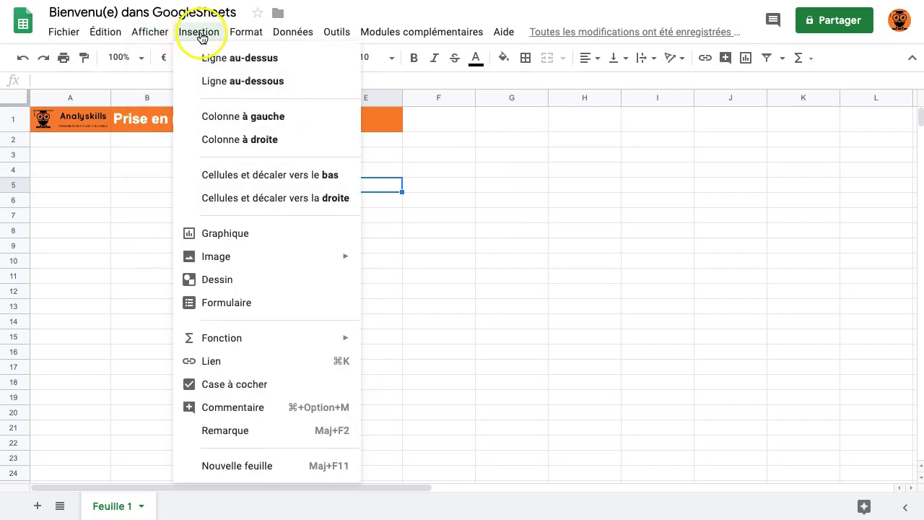
mouse_move(236, 37)
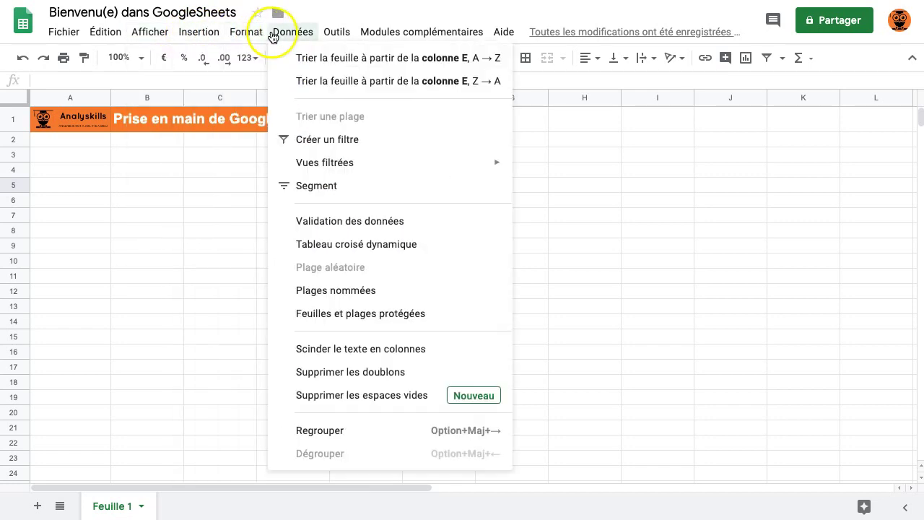
mouse_move(331, 38)
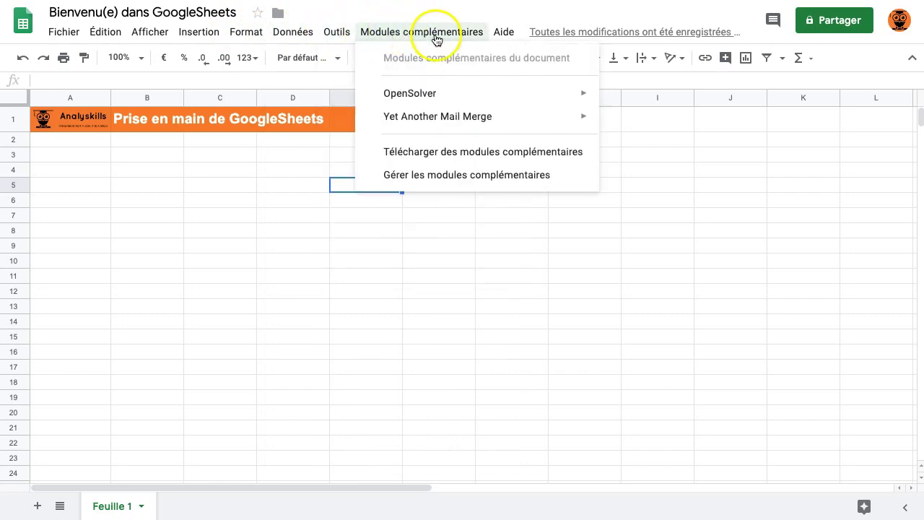
mouse_move(496, 36)
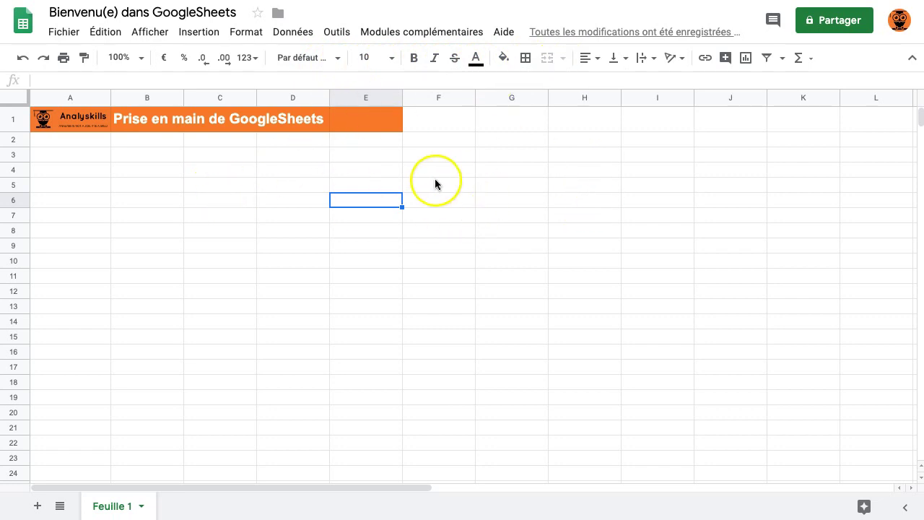
Enter the text "Analyskills" in cell G4
click(496, 171)
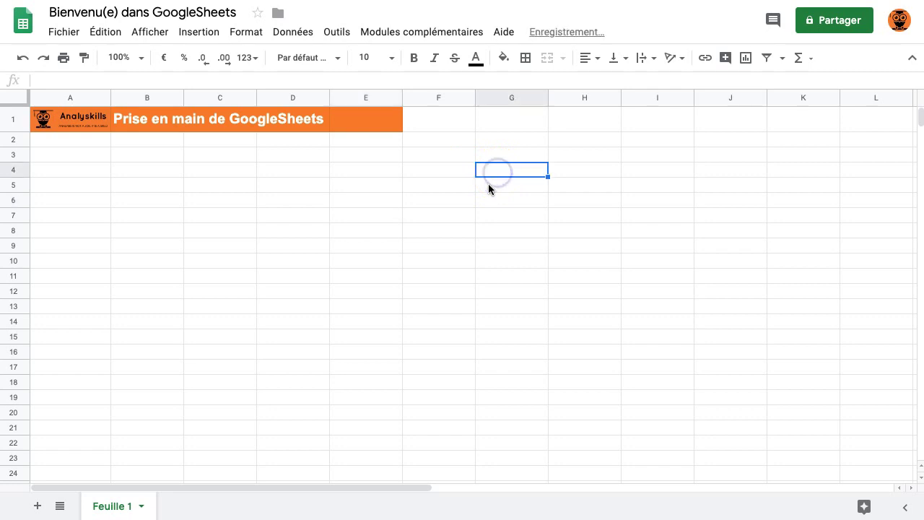
text(Analyskills)
key(Return)
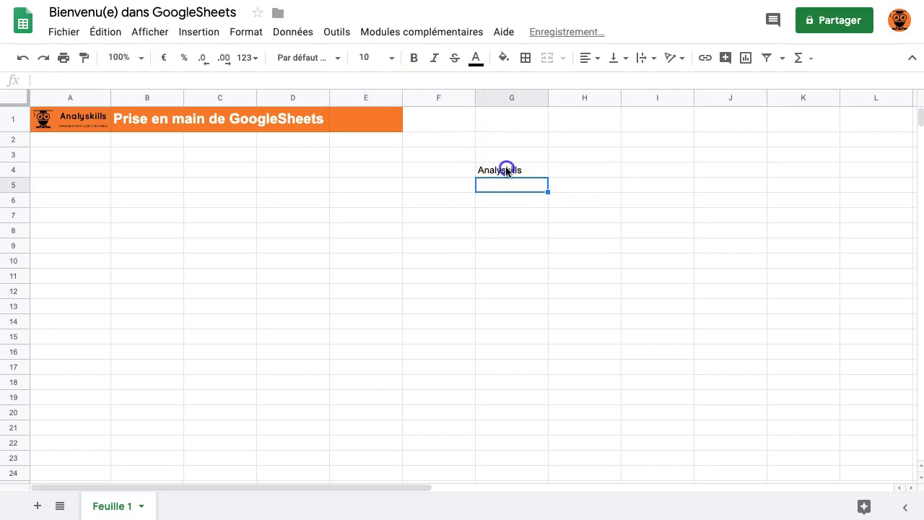
Undo the "Analyskills" entry in cell G4 and redo it
click(507, 171)
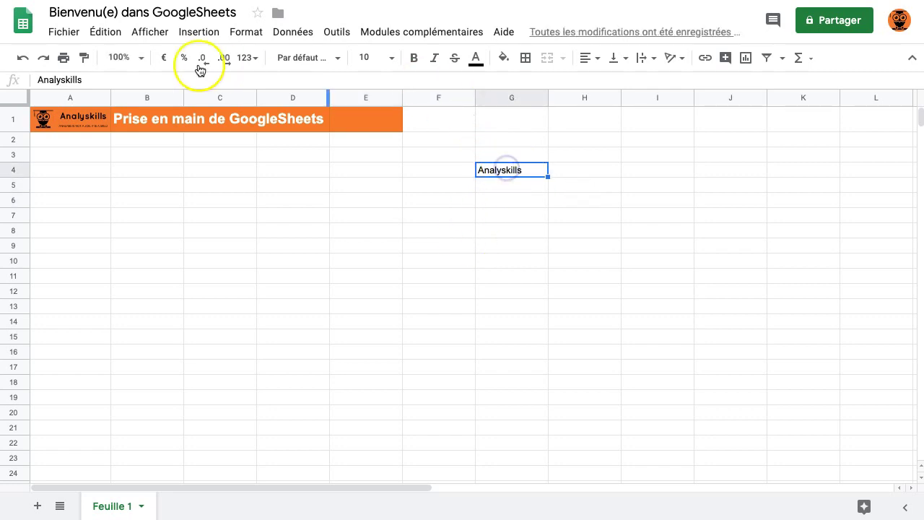
click(22, 65)
click(23, 63)
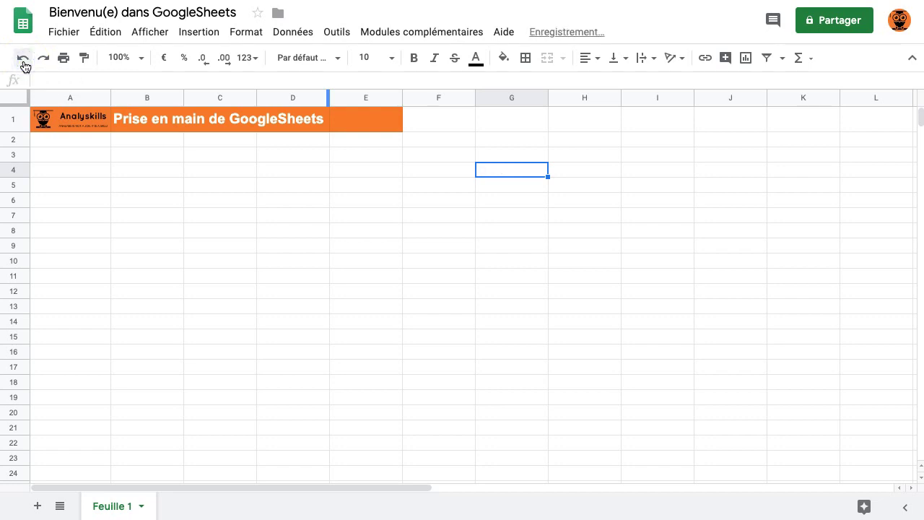
click(42, 62)
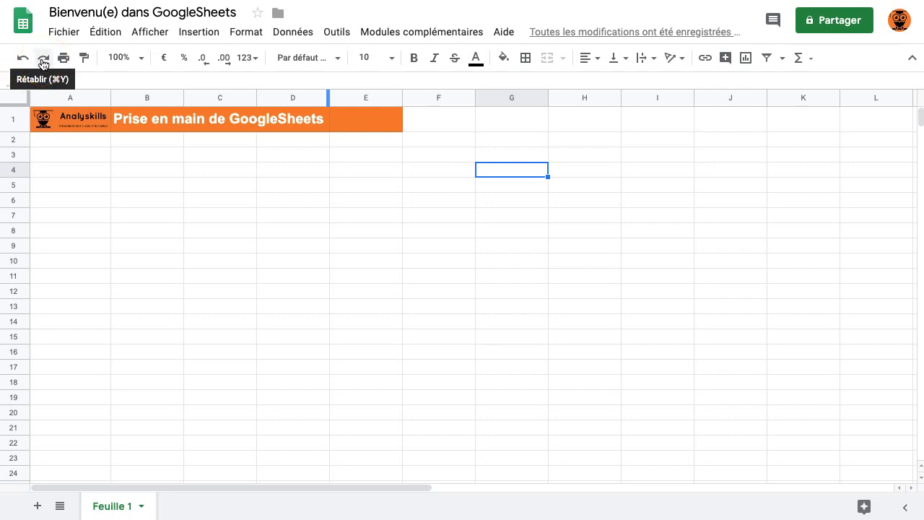
click(42, 62)
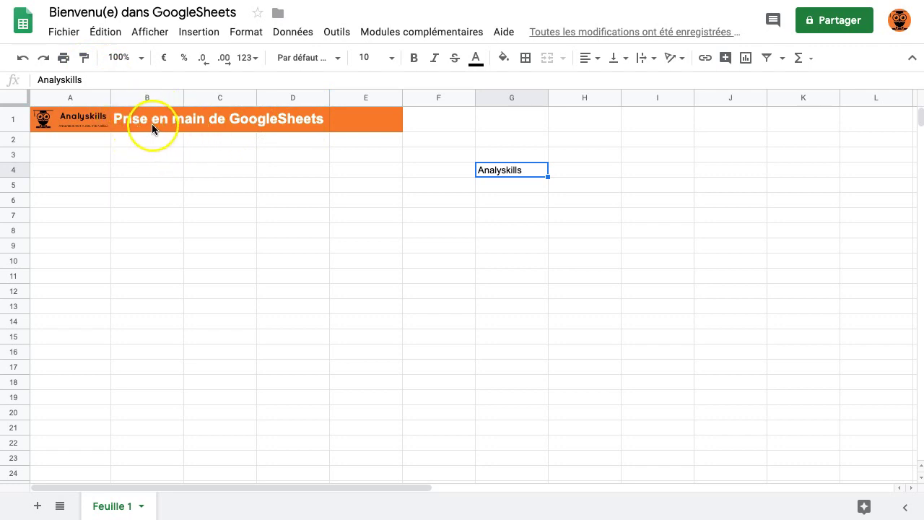
Copy the formatting of title cell B1 onto cell G4 with the Paint format tool, and undo it
click(151, 123)
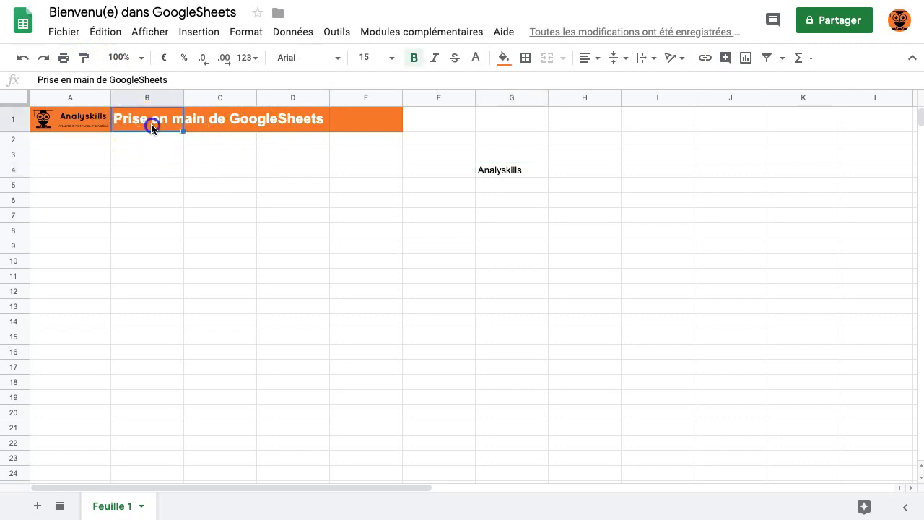
click(85, 58)
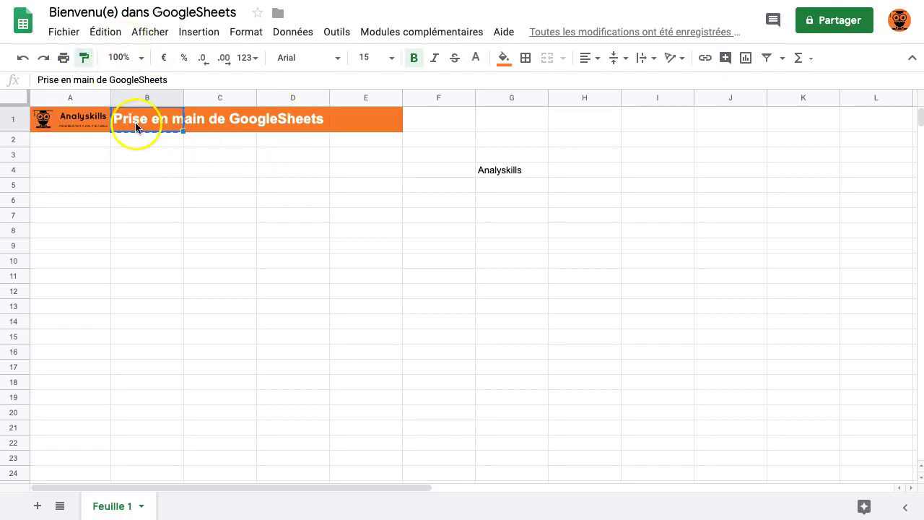
click(518, 171)
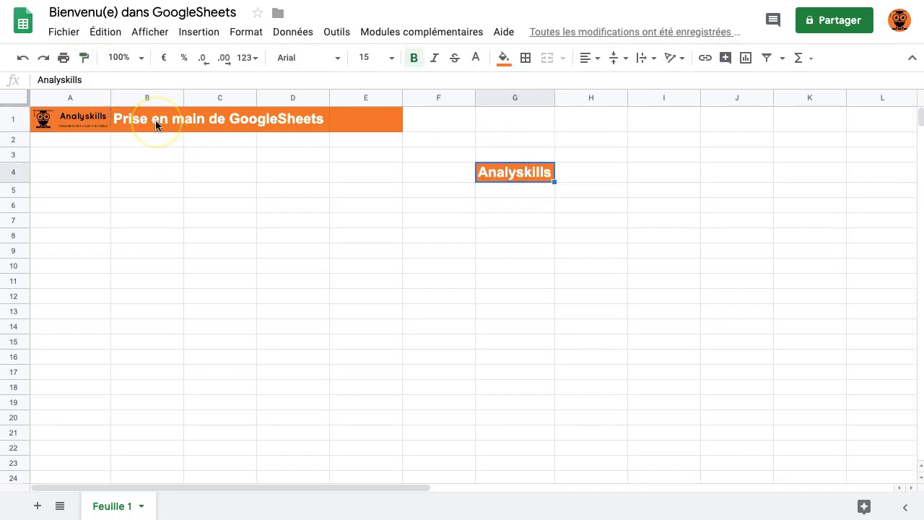
click(24, 61)
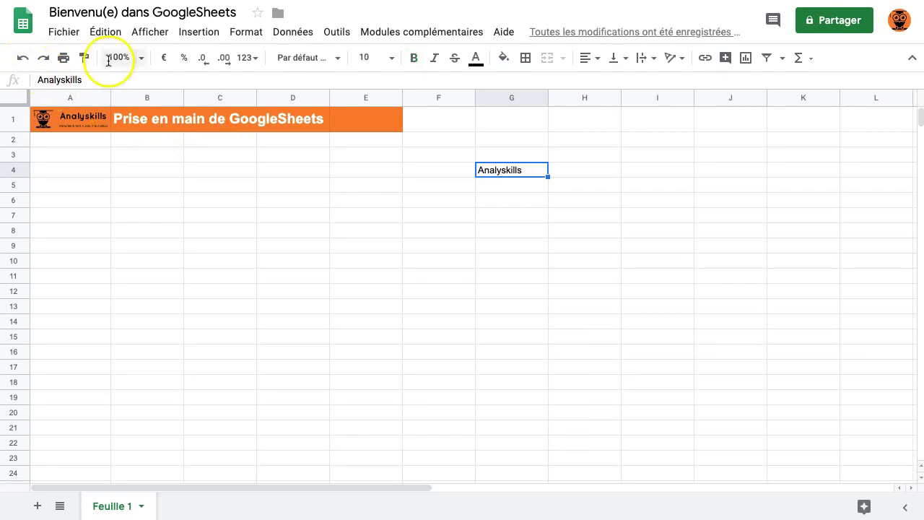
Set the sheet zoom to 200%, reduce it to 75%, and return it to 100%
click(141, 59)
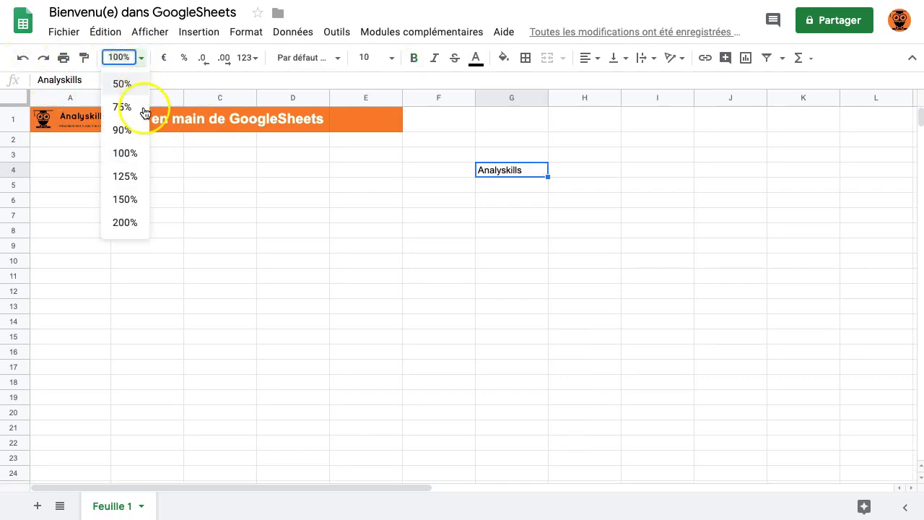
click(127, 223)
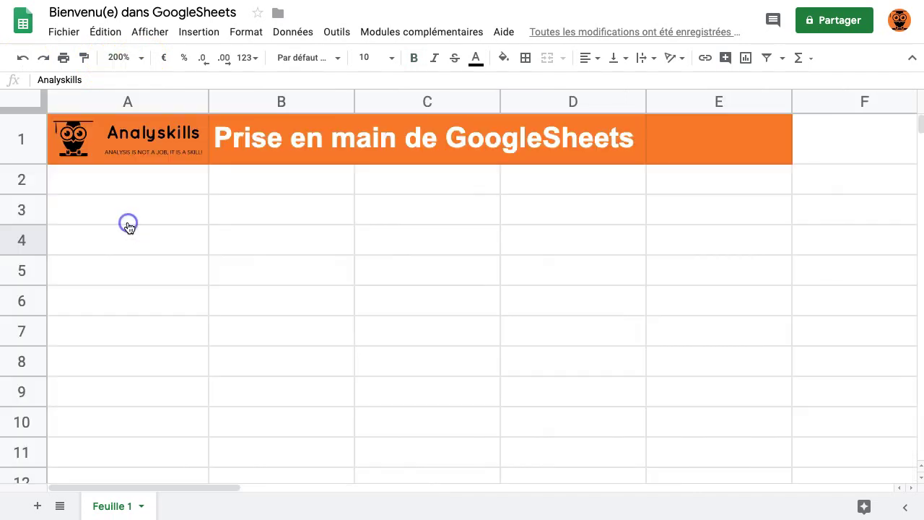
click(142, 61)
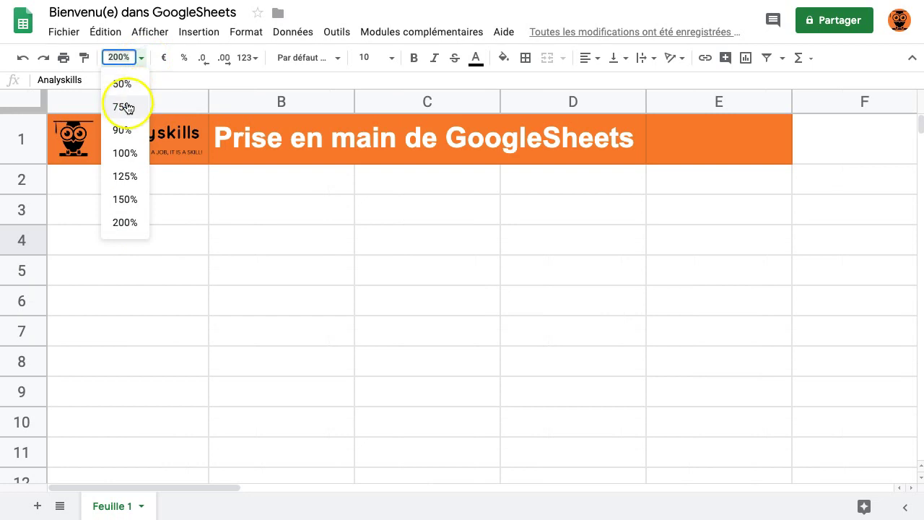
click(126, 107)
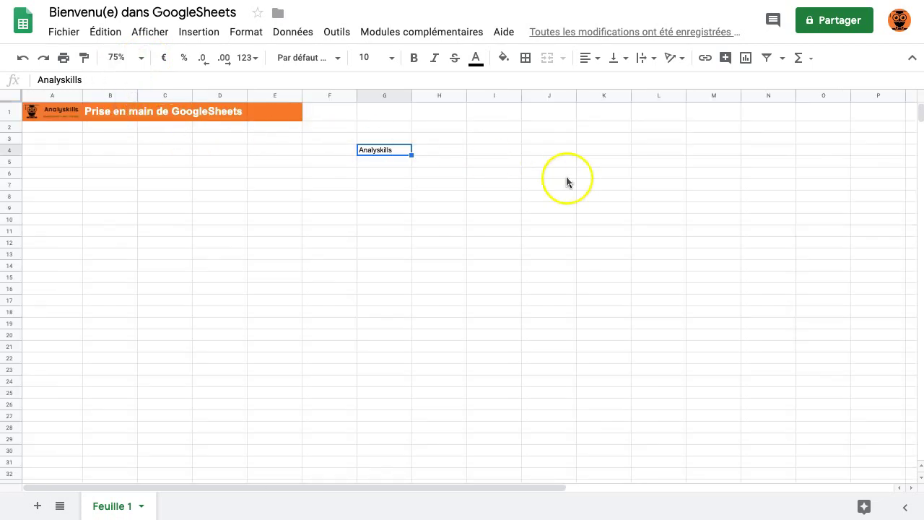
click(143, 60)
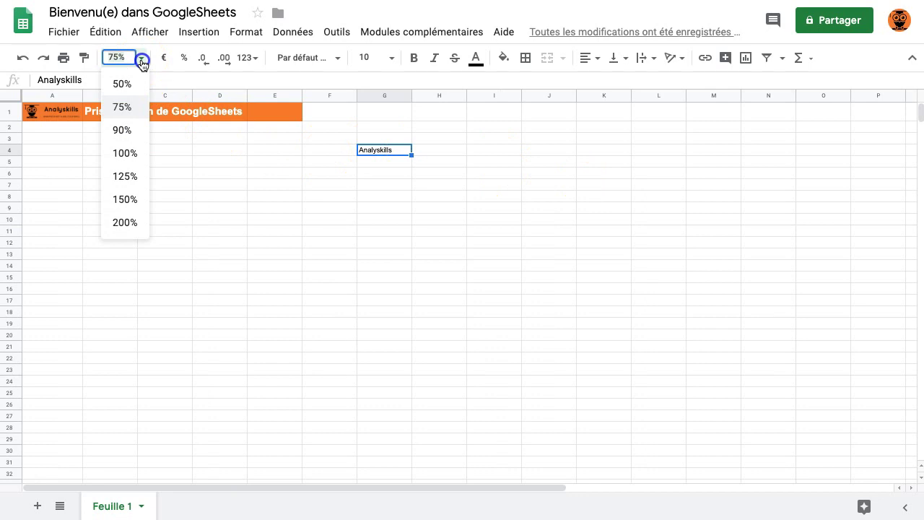
click(142, 154)
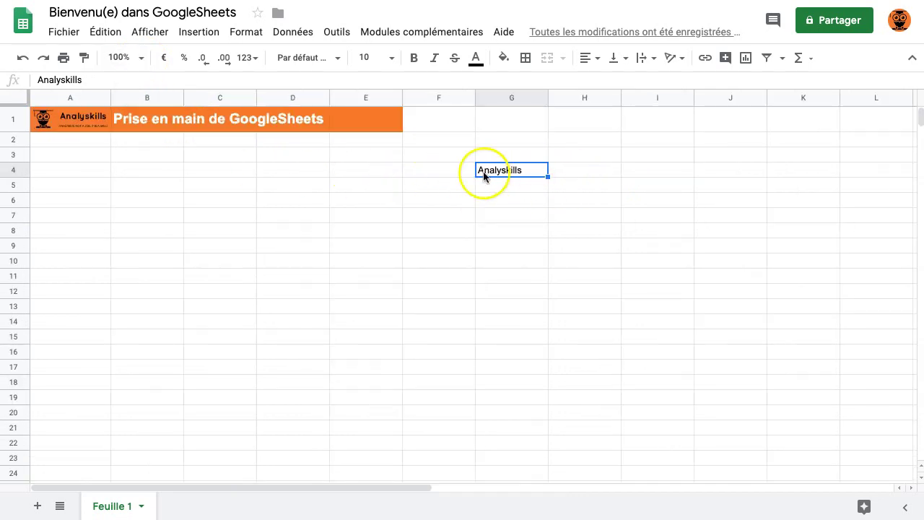
Enter the number 2 in cell H4, beside the "Analyskills" cell
click(591, 170)
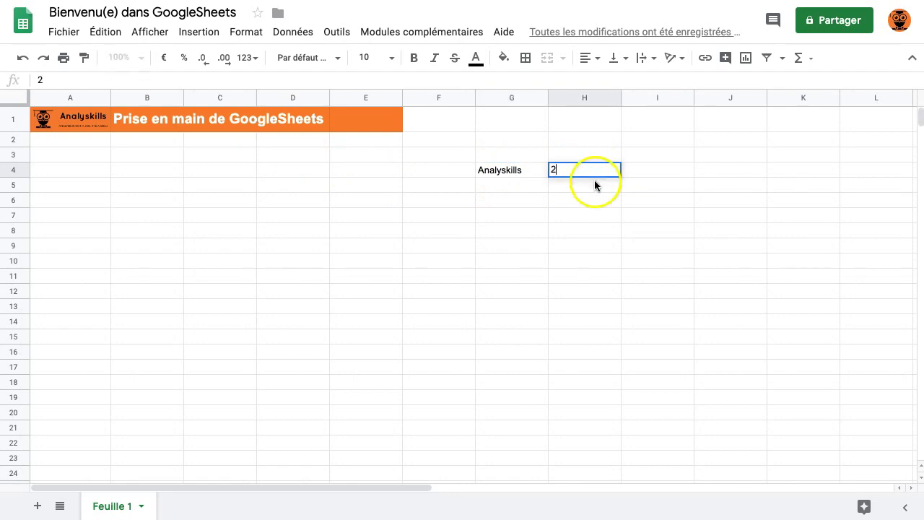
click(595, 184)
click(637, 170)
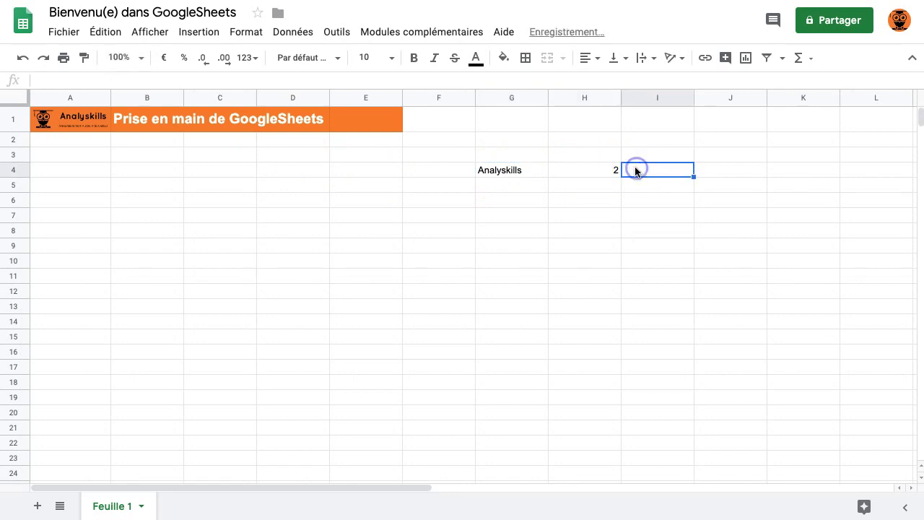
Format the number in cell H4 as euro currency
key(Left)
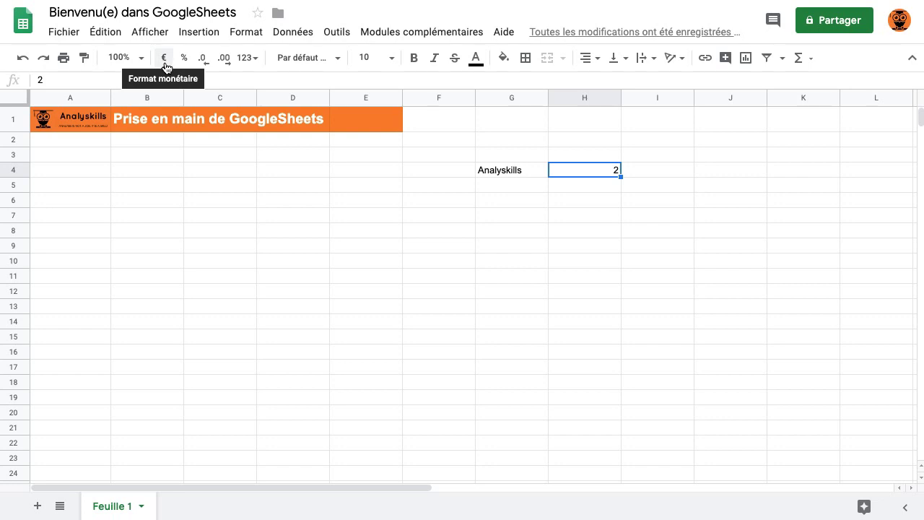
click(164, 61)
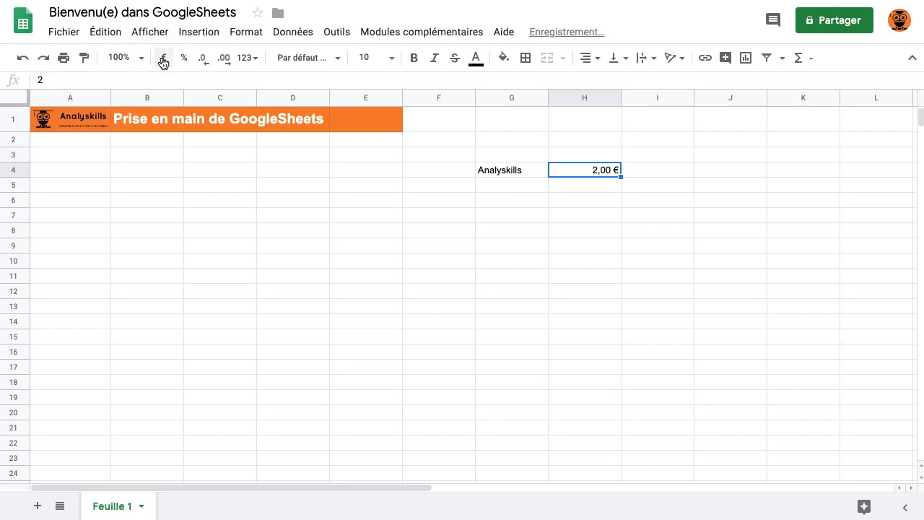
click(649, 180)
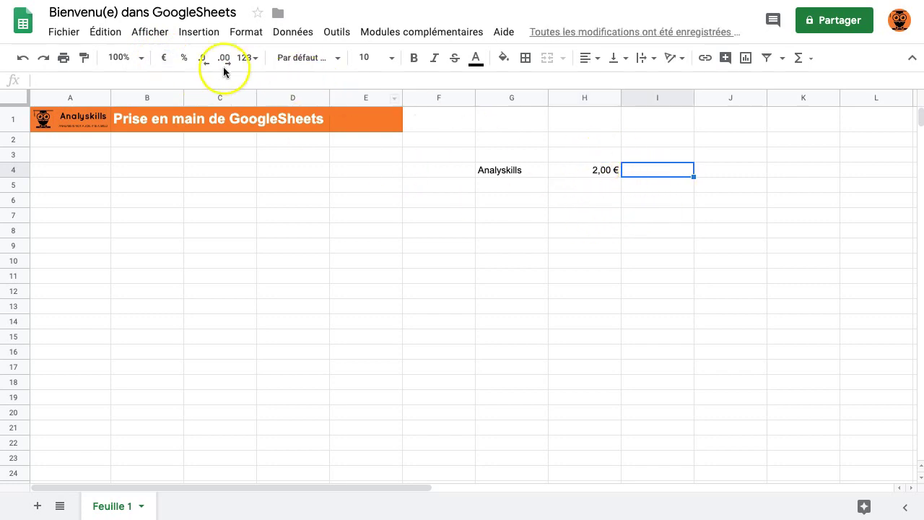
Apply the percentage format to cell H4
click(599, 171)
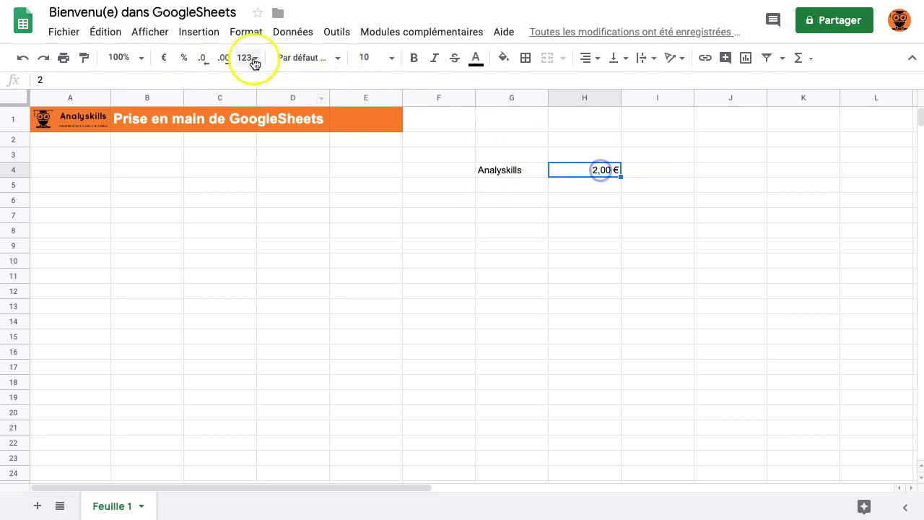
click(184, 65)
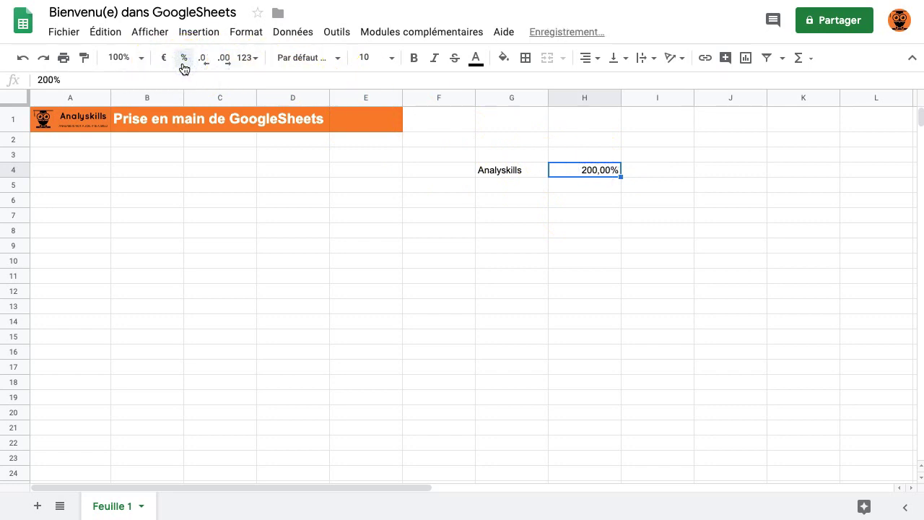
click(189, 64)
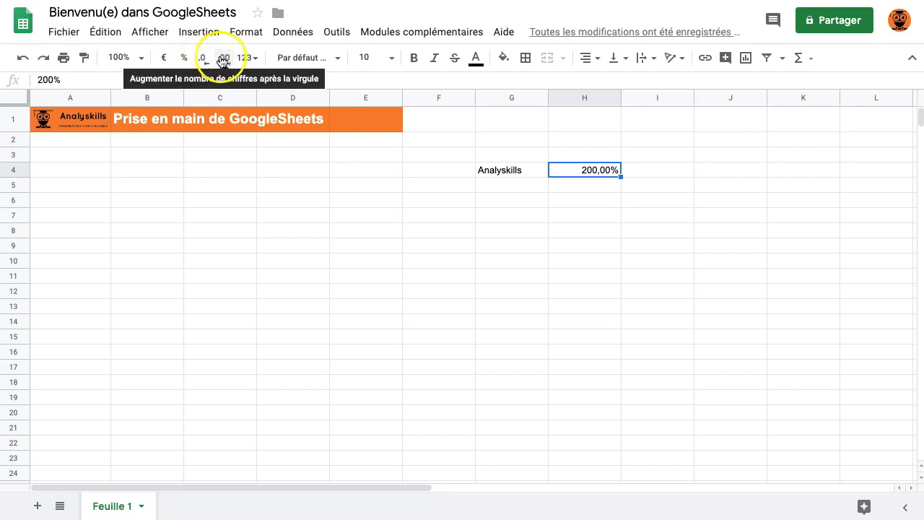
Reduce the percentage in cell H4 to one decimal place, extend it to eight, and return it to two
click(203, 65)
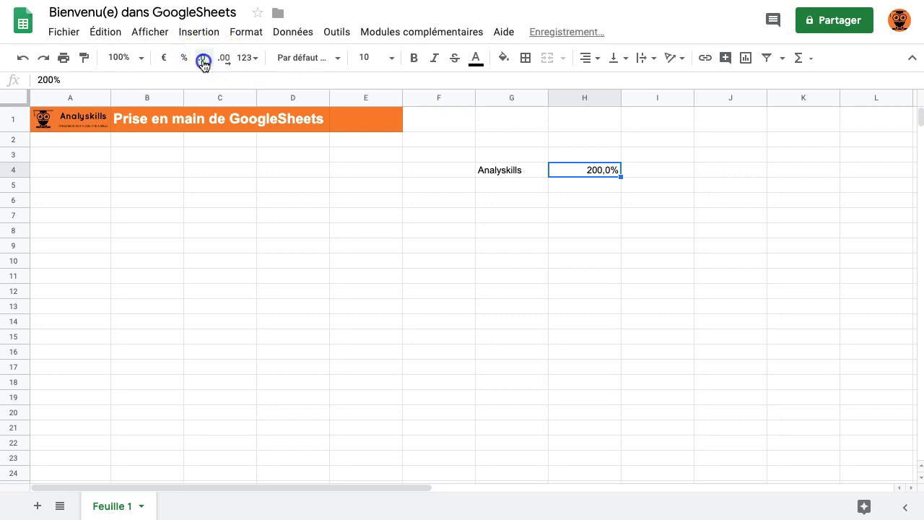
click(229, 62)
click(229, 62)
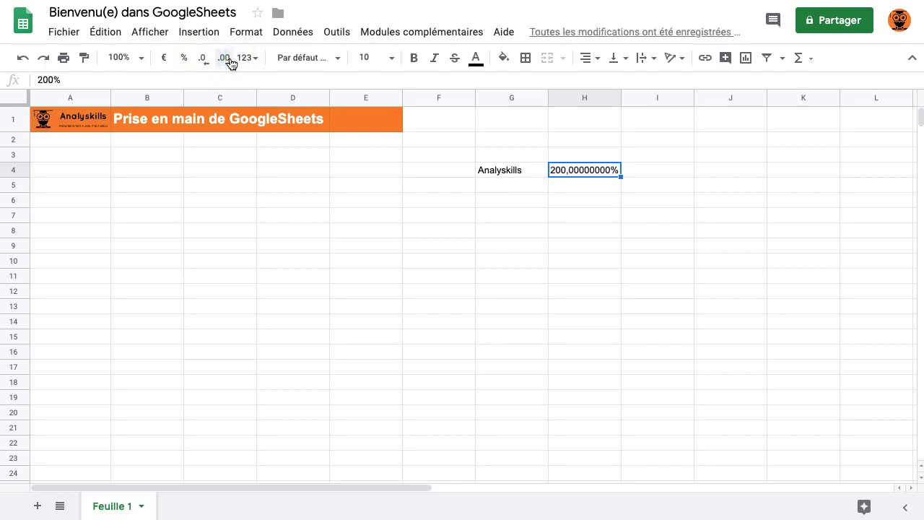
click(229, 62)
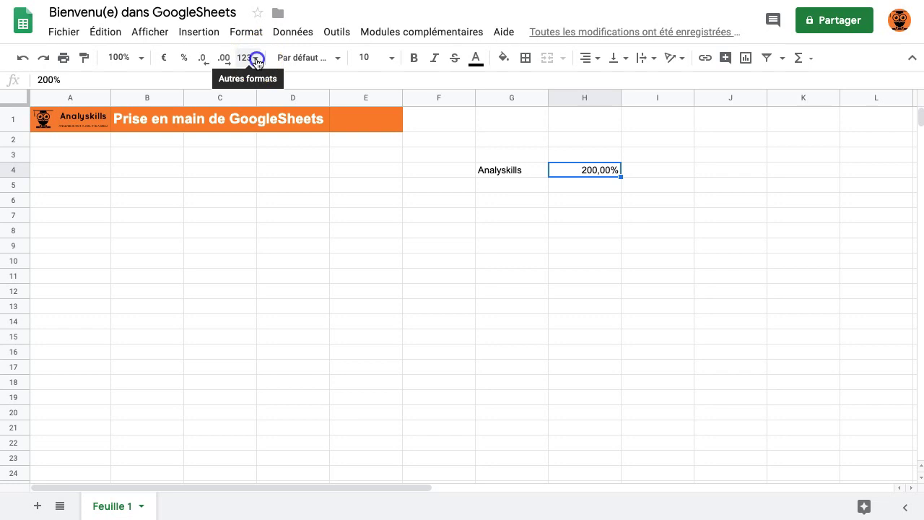
Look through the additional number formats offered for cell H4, including the options for other currencies, date formats and custom number formats
click(257, 59)
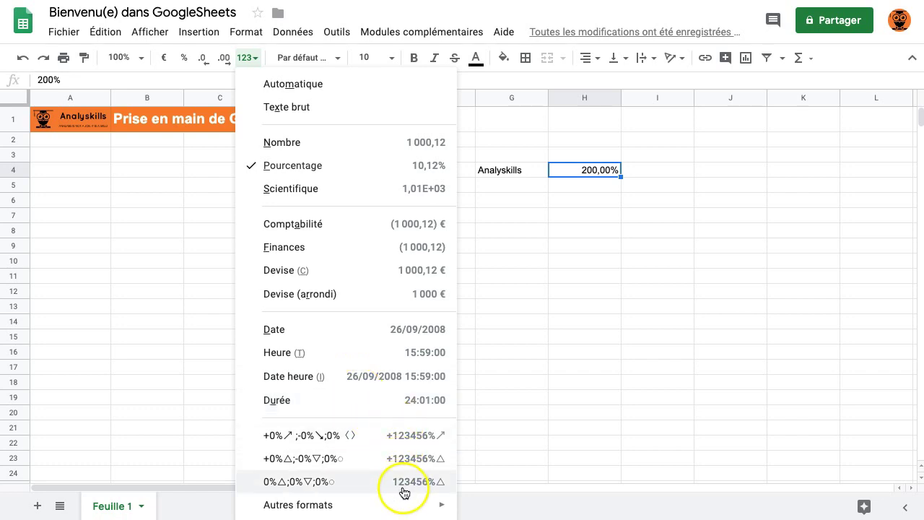
mouse_move(418, 512)
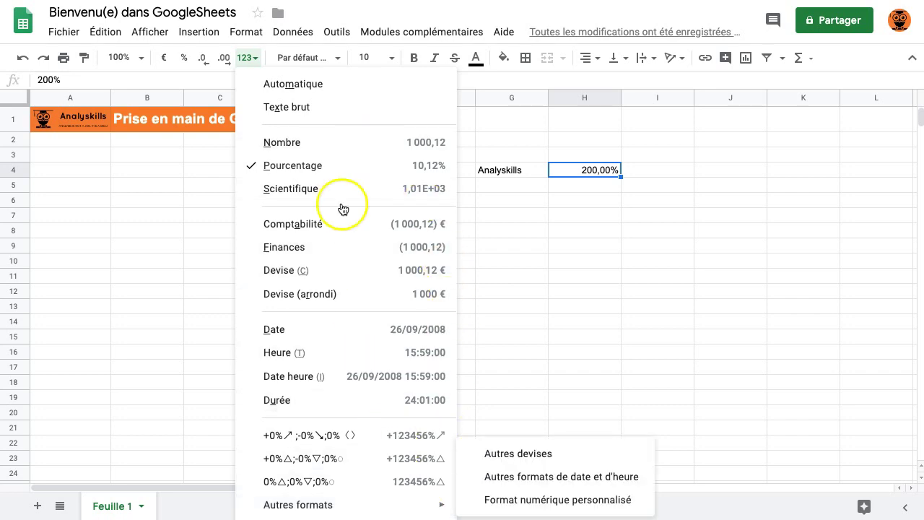
click(255, 64)
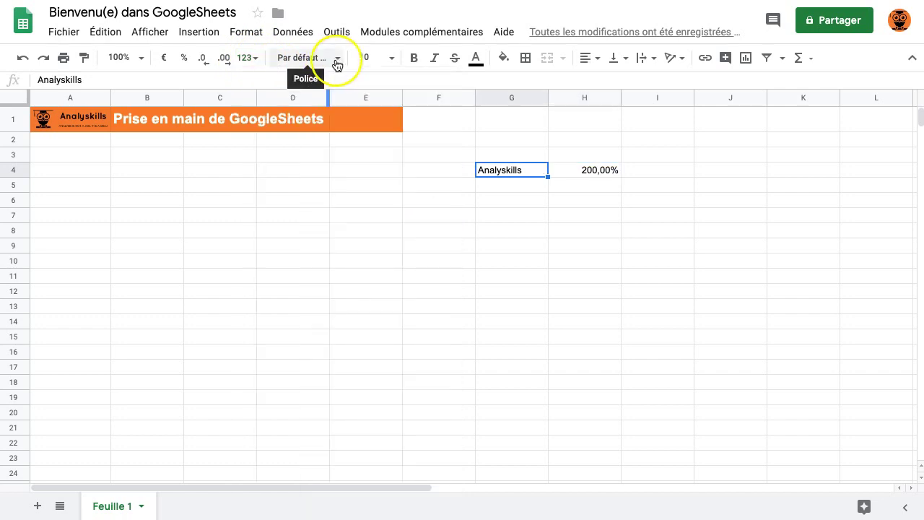
Change the font of the "Analyskills" cell to Lato and switch it to Arial
click(338, 64)
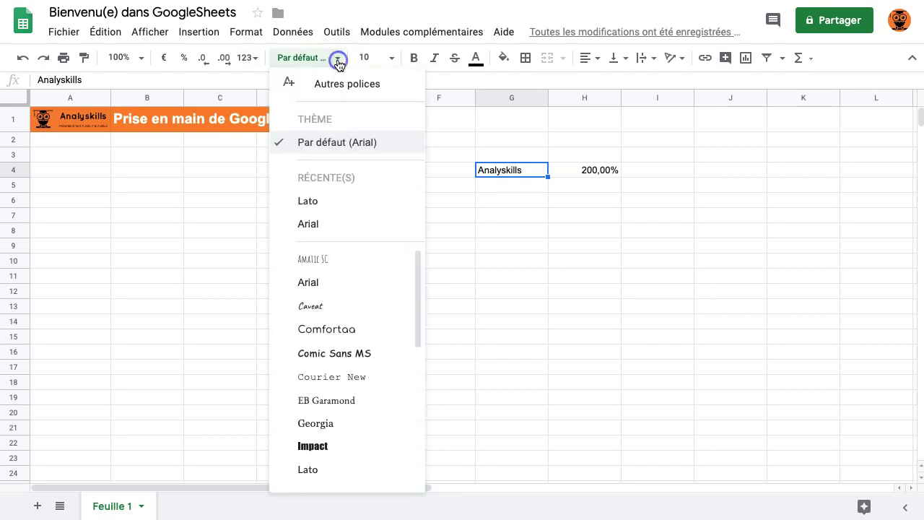
click(362, 211)
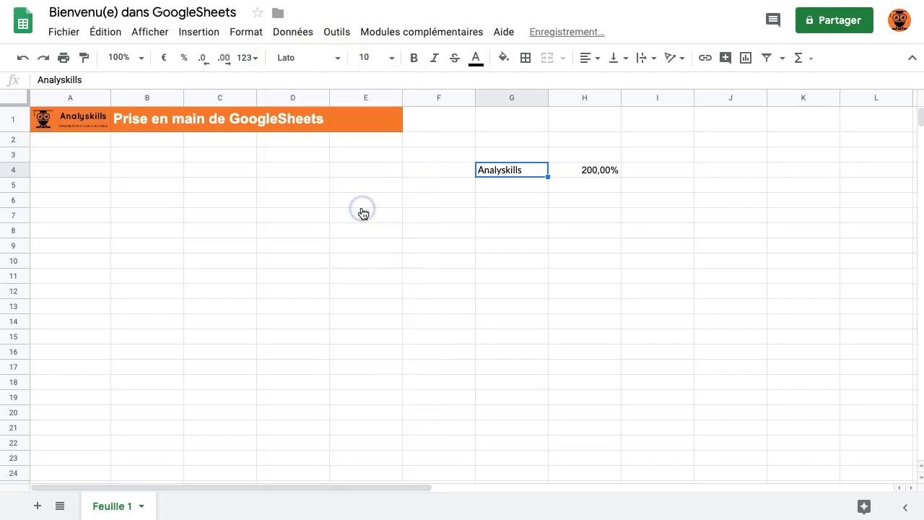
click(336, 57)
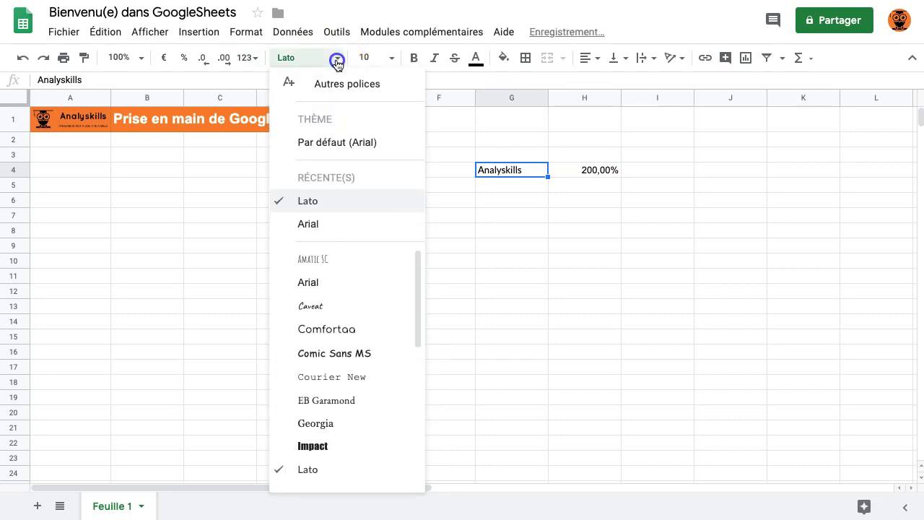
click(352, 224)
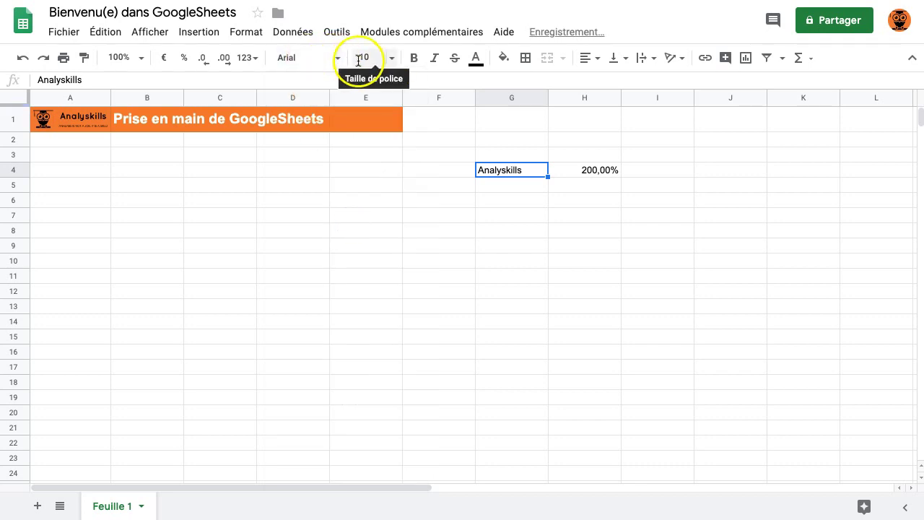
Try font size 14 on the "Analyskills" cell and undo the size change
click(390, 62)
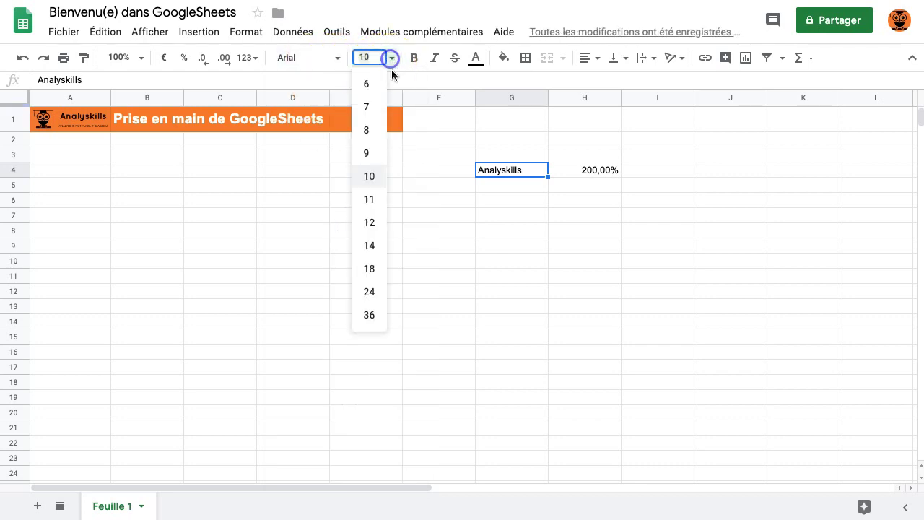
click(372, 248)
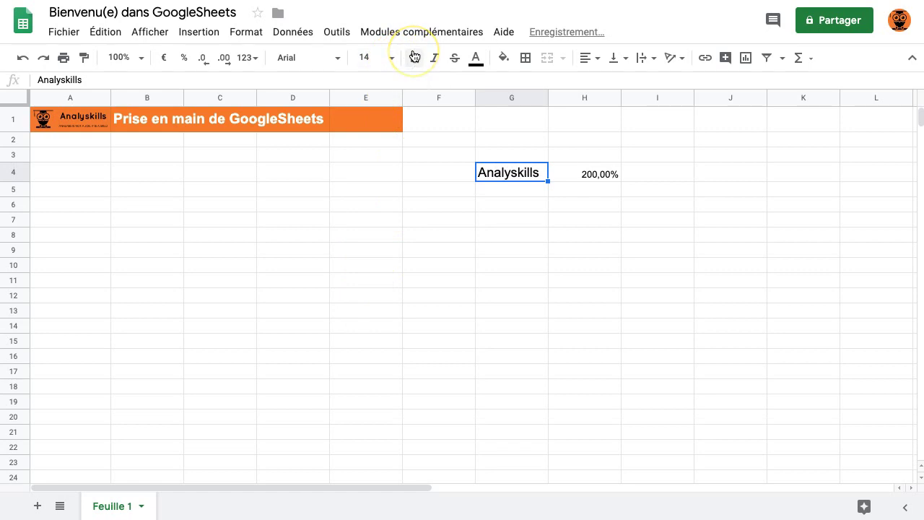
key(ctrl+z)
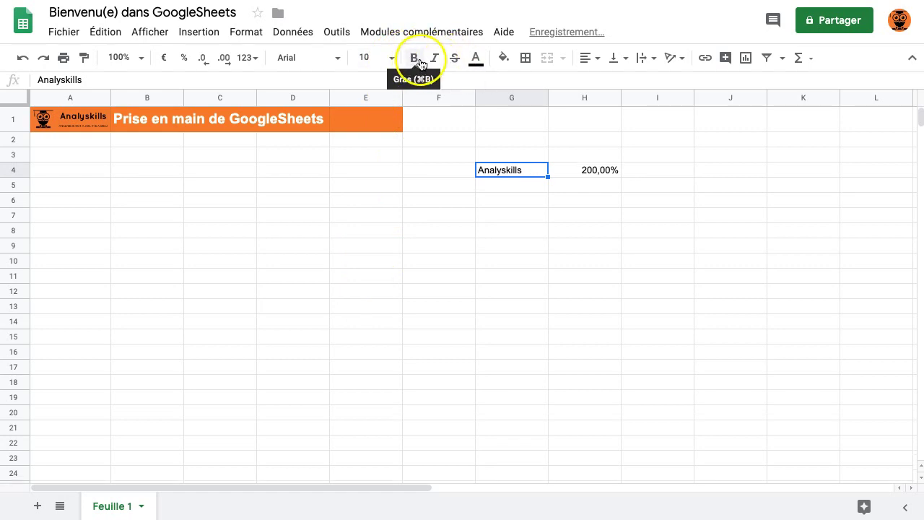
Try bold, italic and strikethrough in turn on the "Analyskills" cell
click(418, 64)
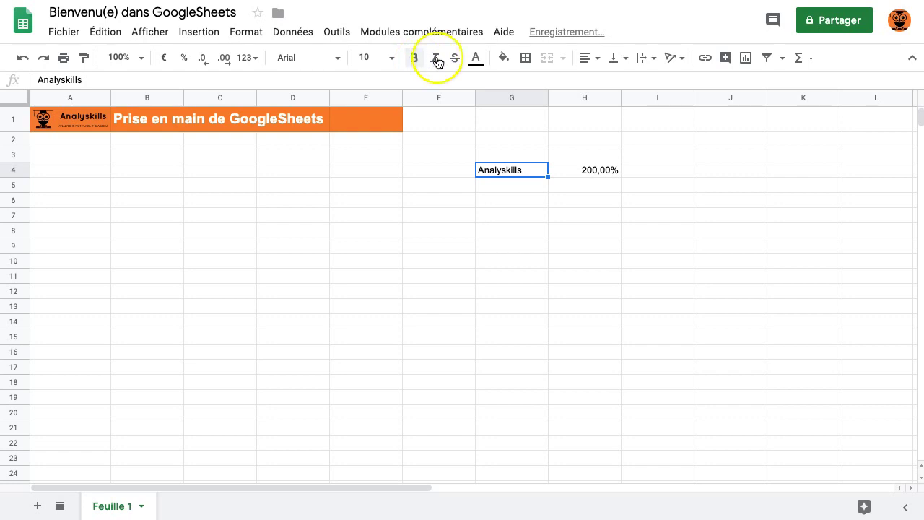
click(435, 60)
click(456, 63)
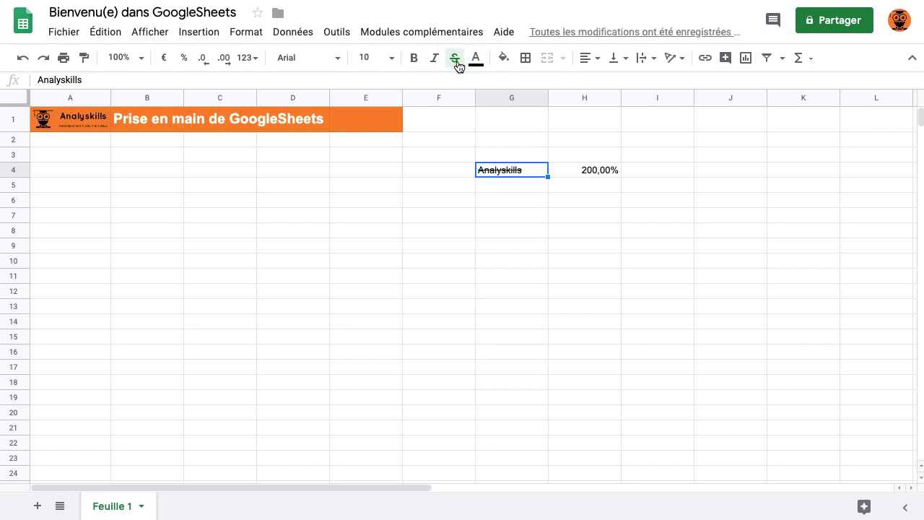
Try the custom orange text colour and a light blue fill on the "Analyskills" cell, and undo both colours
click(475, 61)
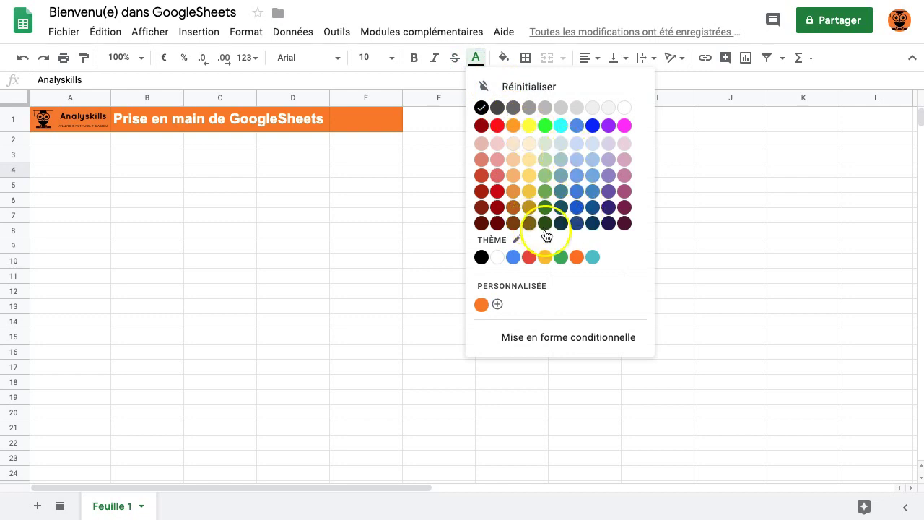
click(481, 303)
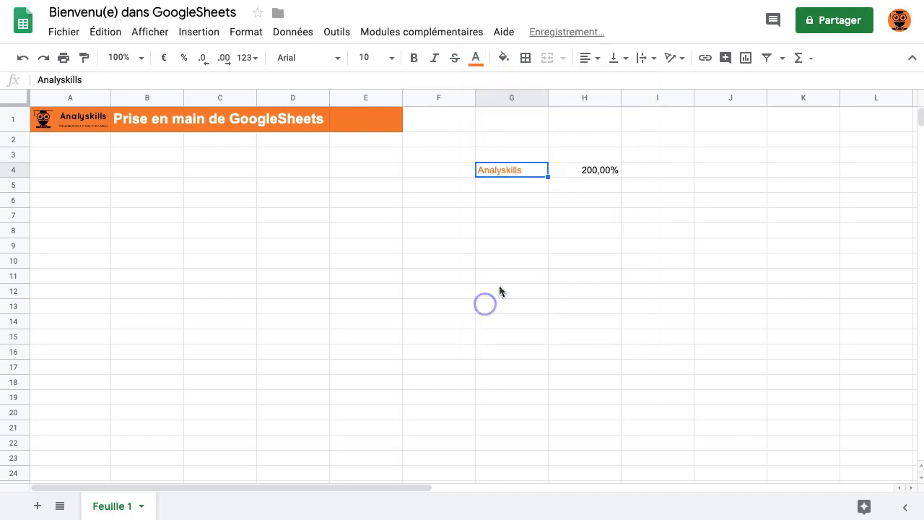
click(504, 62)
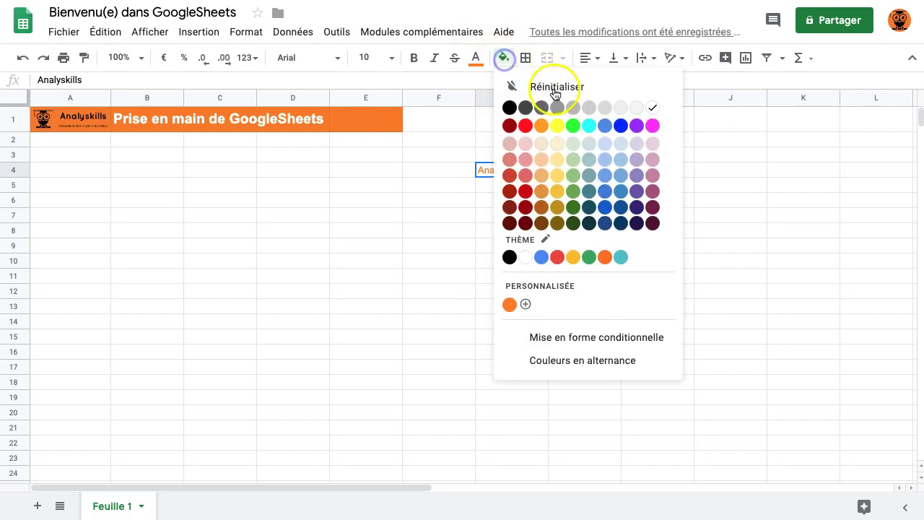
click(609, 148)
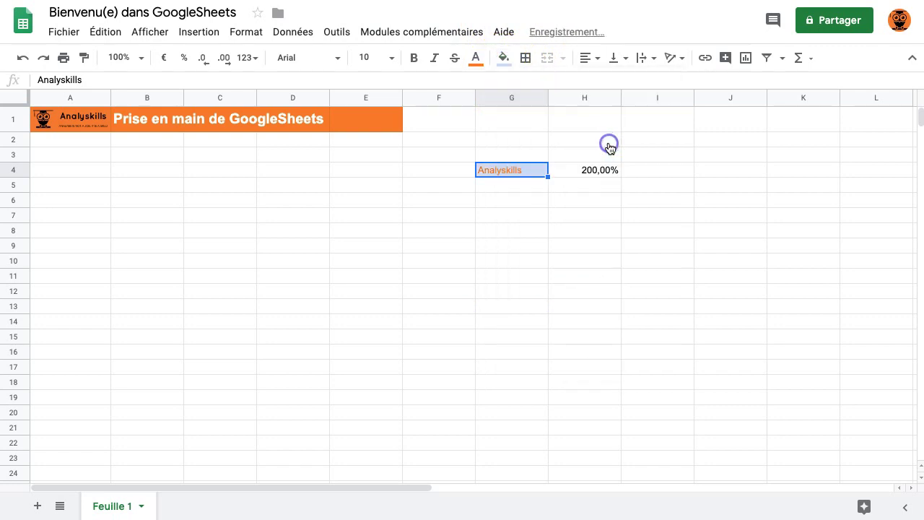
click(653, 185)
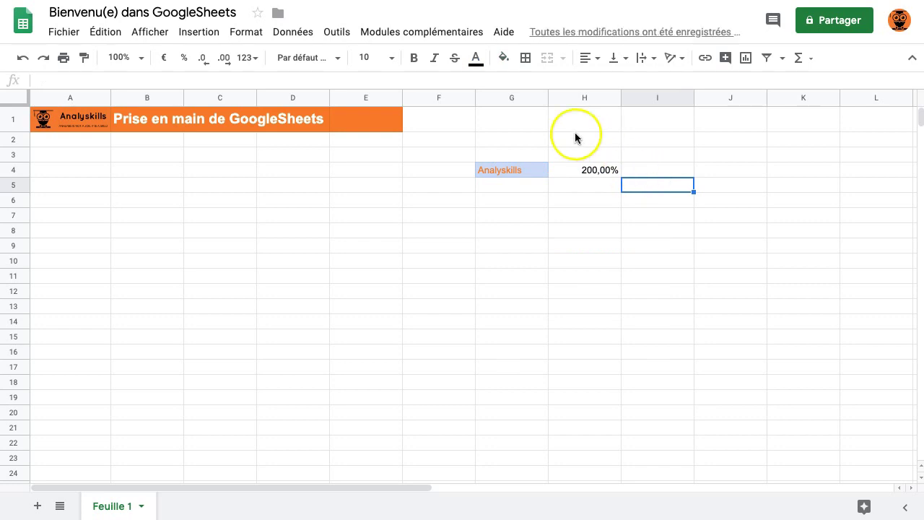
key(ctrl+z)
key(ctrl+z)
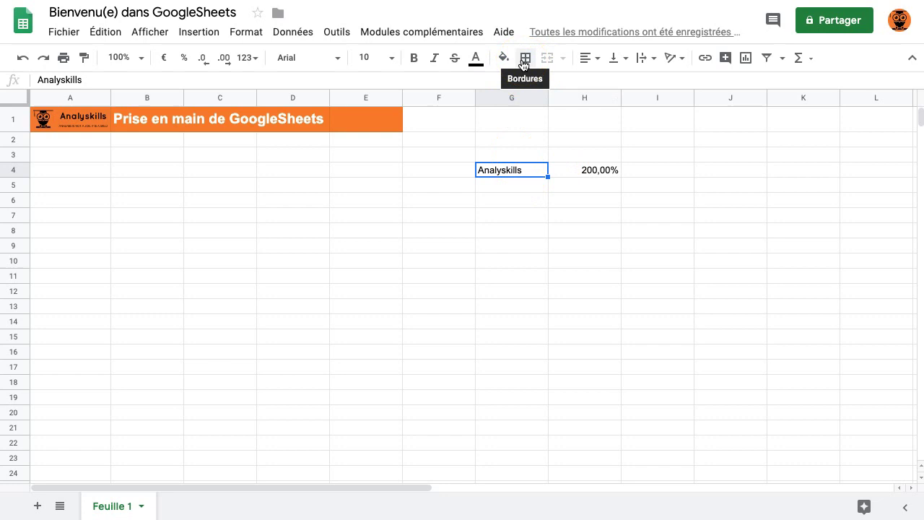
Examine the border placements, line styles and border colours available for the cell range G4:I7
click(529, 164)
drag(516, 174, 573, 169)
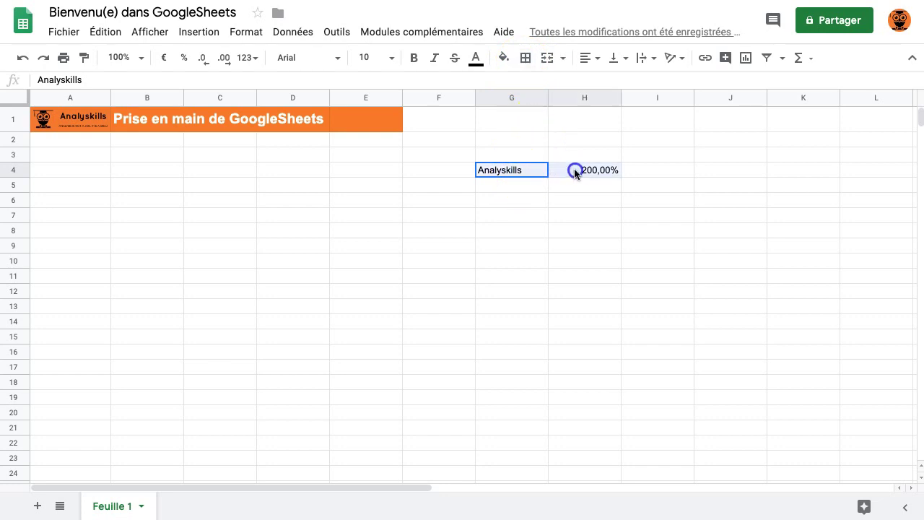
click(507, 171)
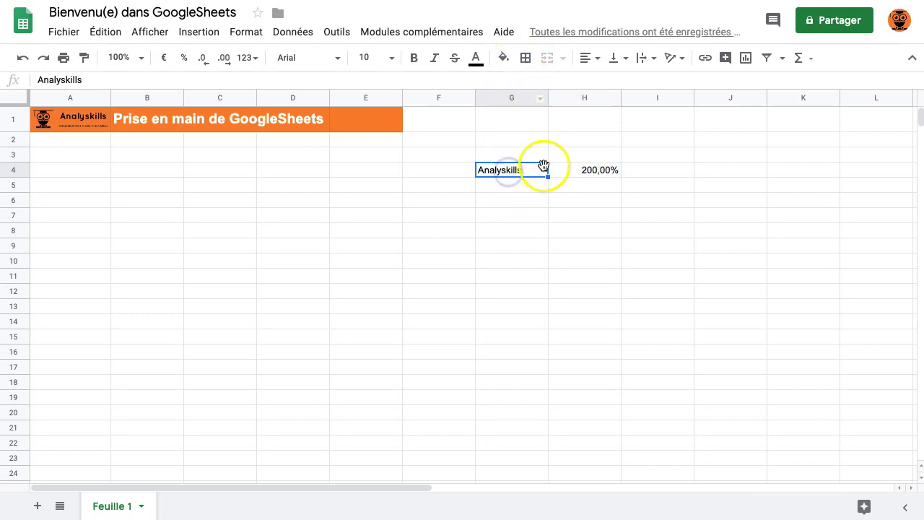
drag(522, 171, 645, 222)
click(529, 63)
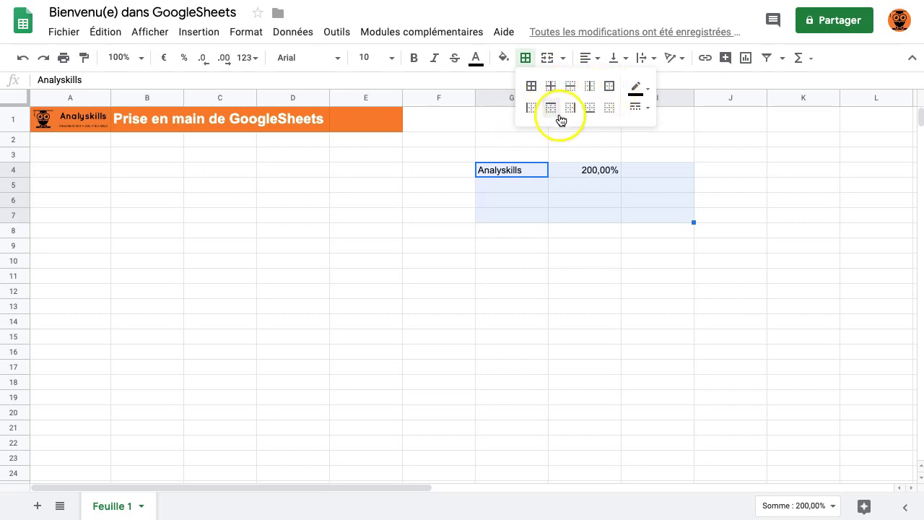
click(635, 109)
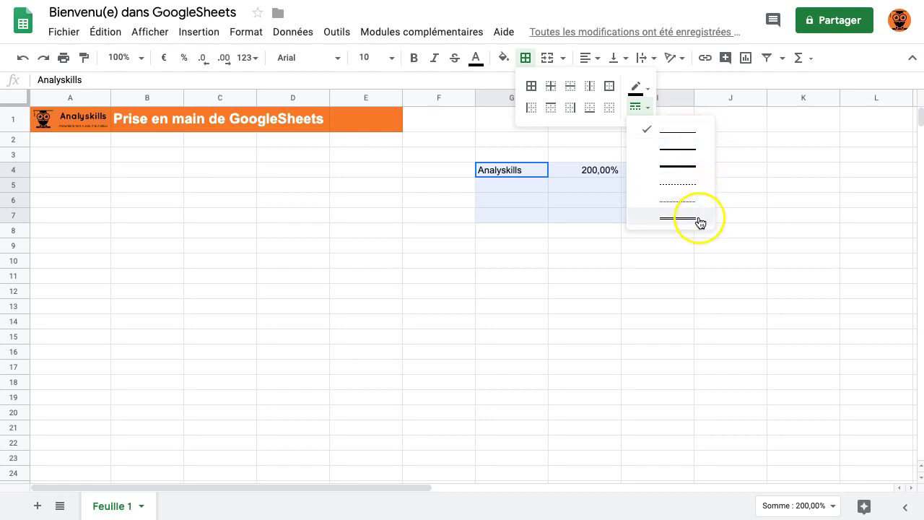
click(636, 87)
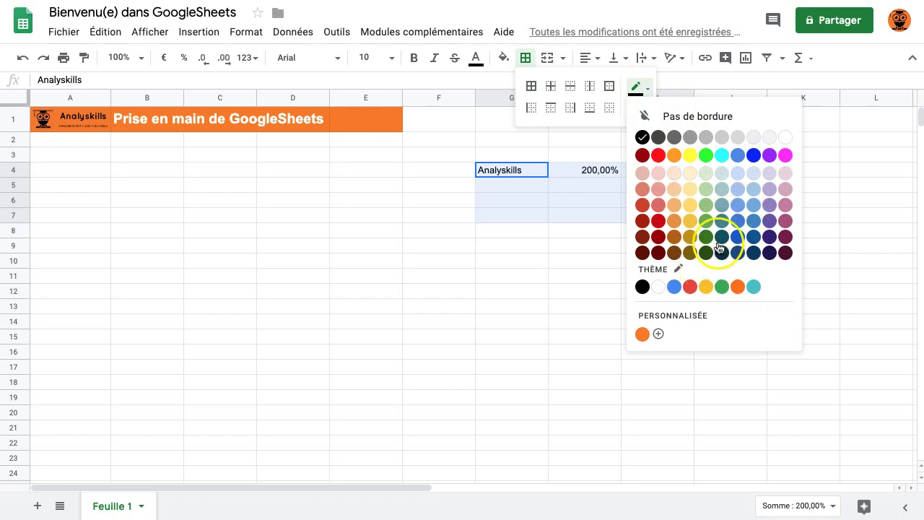
click(653, 192)
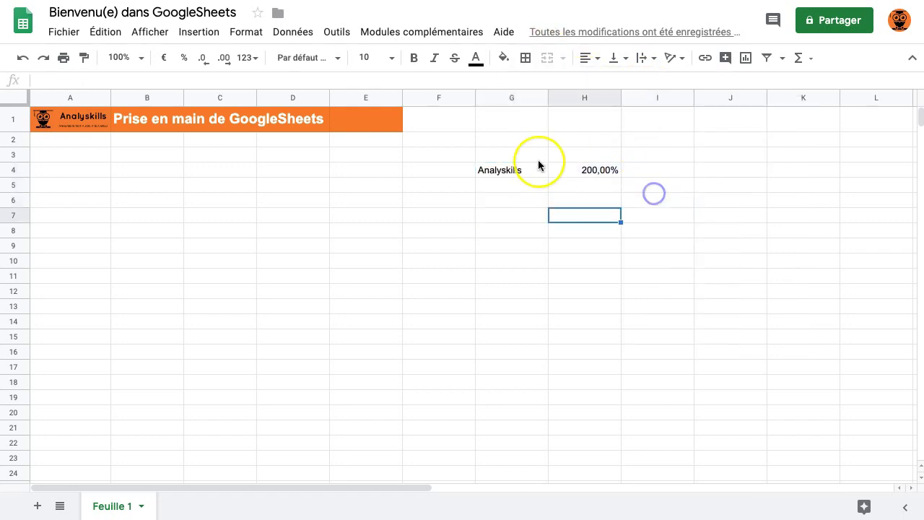
Delete the percentage from cell H4, beside the "Analyskills" cell
click(589, 178)
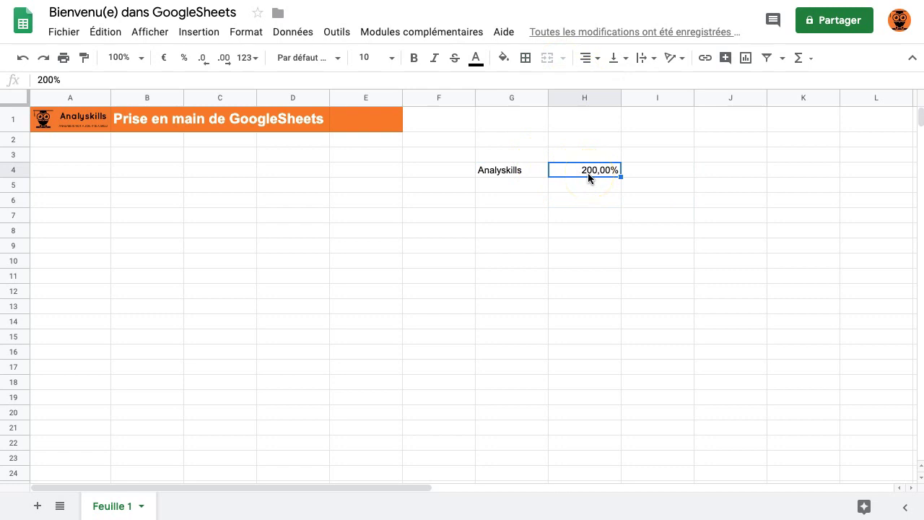
key(Delete)
click(588, 156)
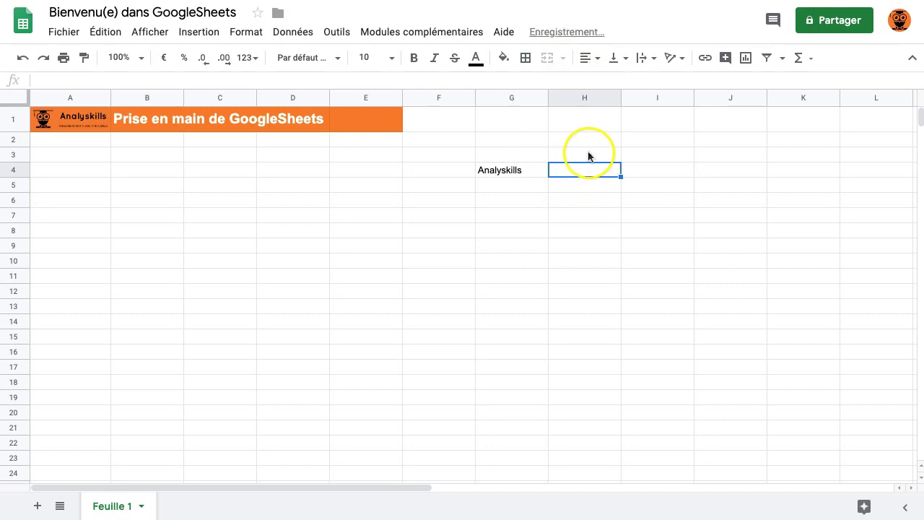
Merge the "Analyskills" cell G4 with the empty cell H4 and check that they select as one cell
drag(515, 176, 566, 174)
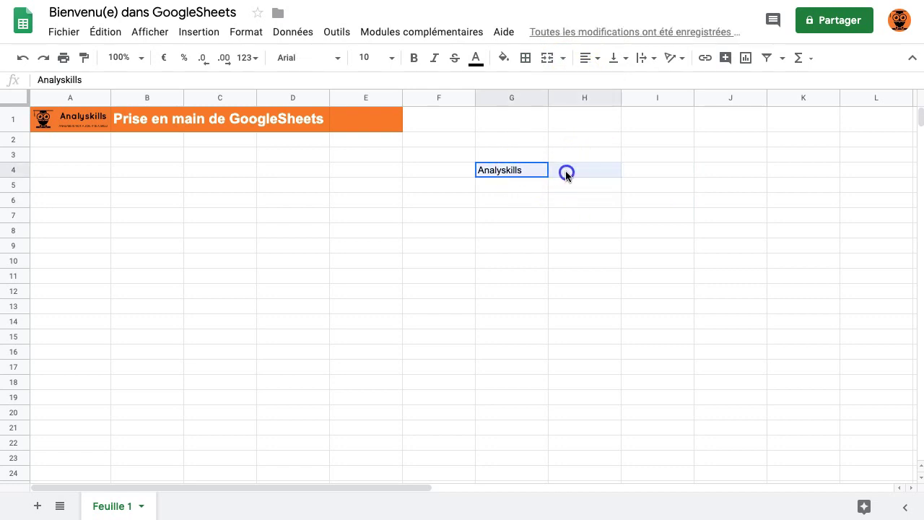
click(547, 61)
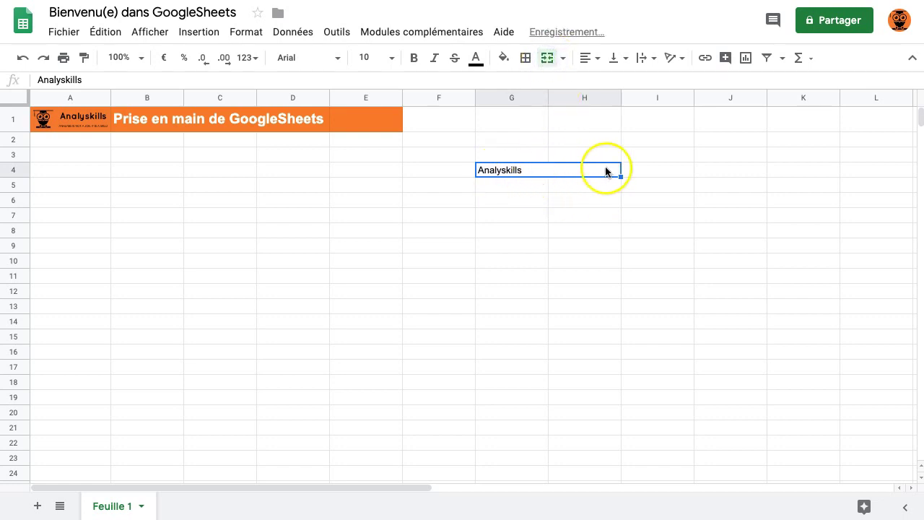
click(583, 217)
click(588, 172)
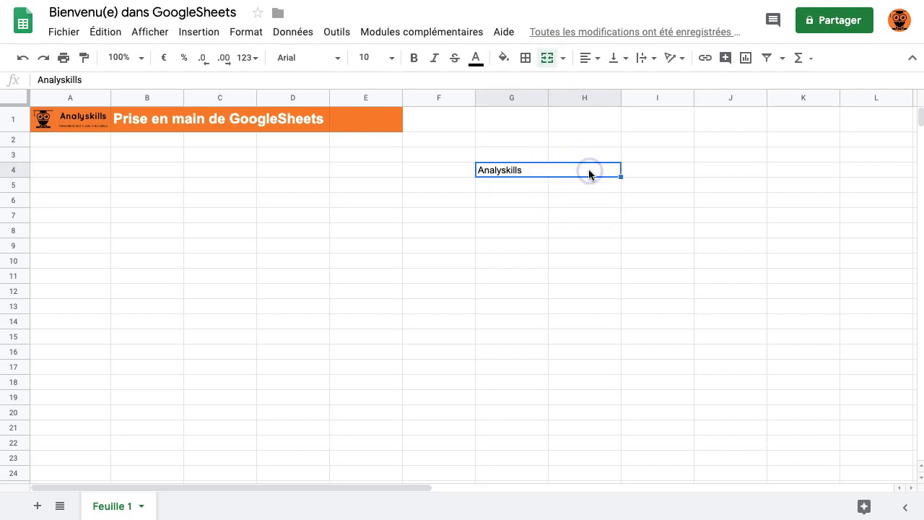
mouse_move(588, 173)
mouse_down()
mouse_move(513, 171)
mouse_move(593, 174)
mouse_up()
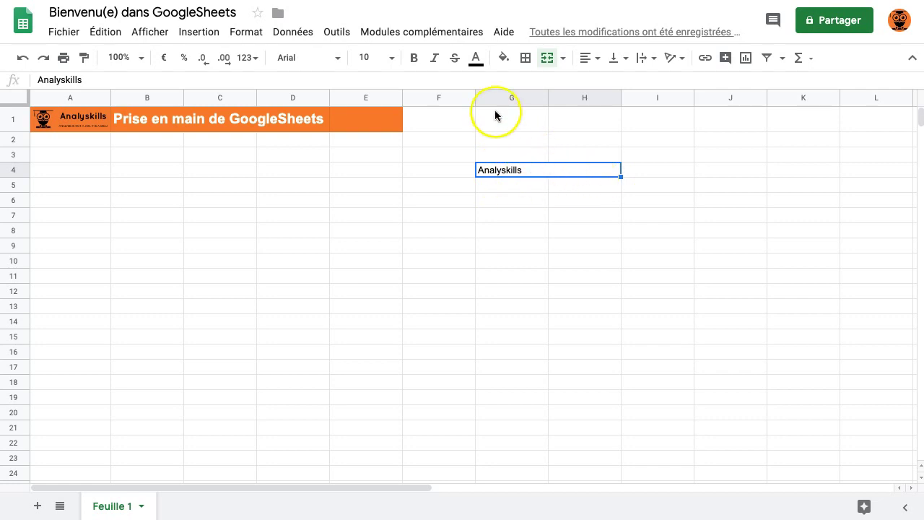
Centre the "Analyskills" text horizontally within the merged cell
click(596, 59)
click(607, 83)
drag(490, 176, 516, 173)
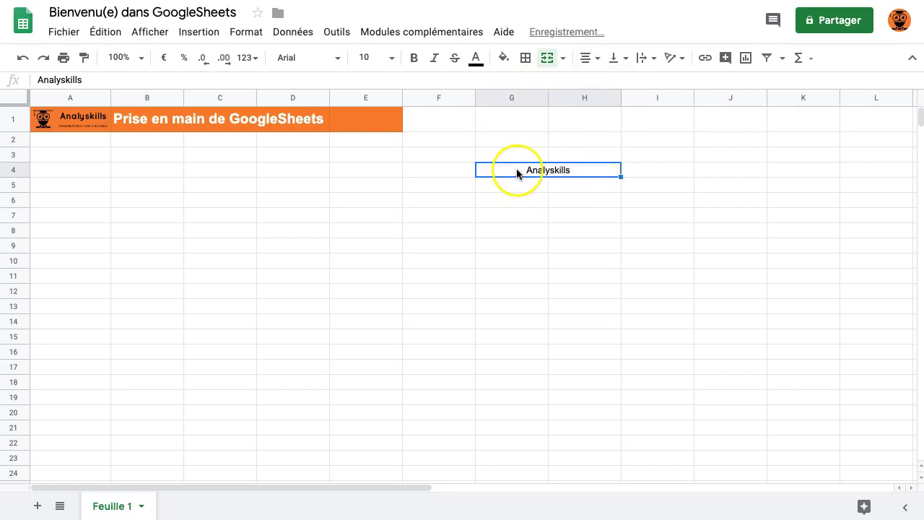
click(563, 198)
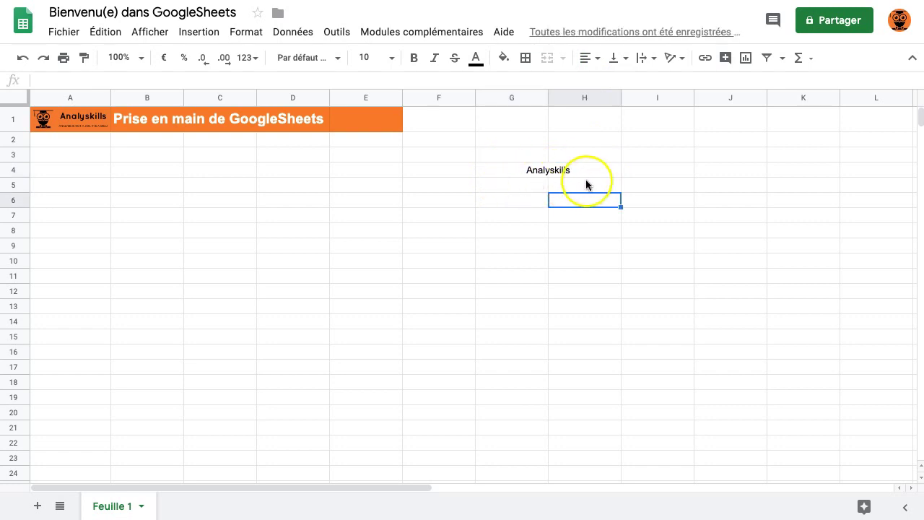
Unmerge the "Analyskills" cell into G4 and H4 and view the available merge options
click(550, 172)
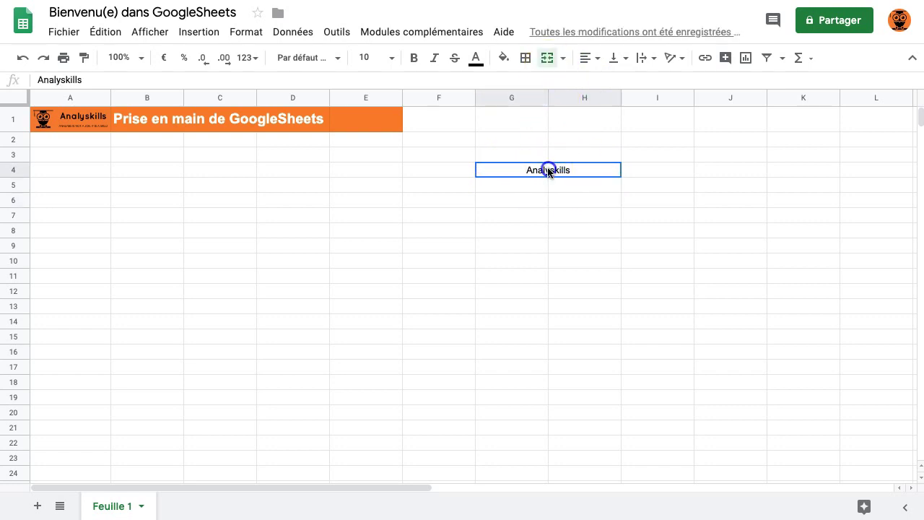
click(545, 59)
click(562, 58)
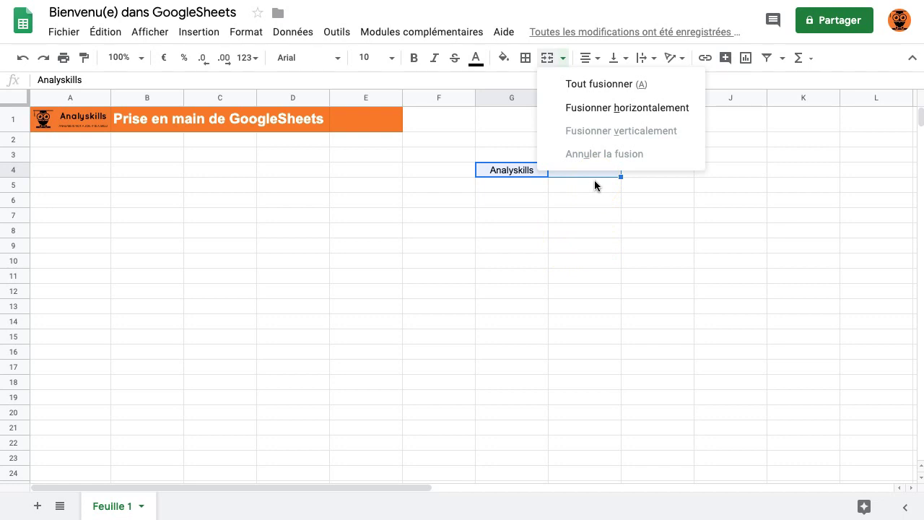
click(533, 184)
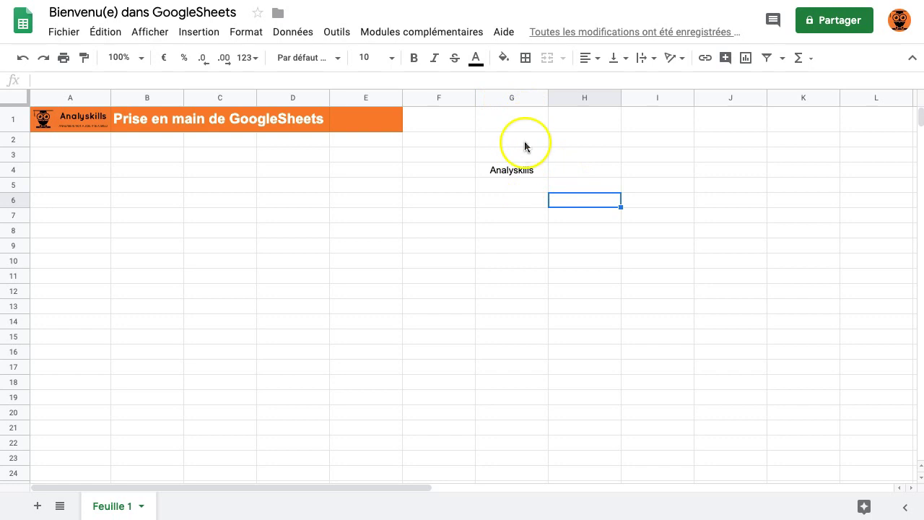
Select the whole of column G, the whole of row 4, and the range G4:H4 to compare the selections
click(514, 97)
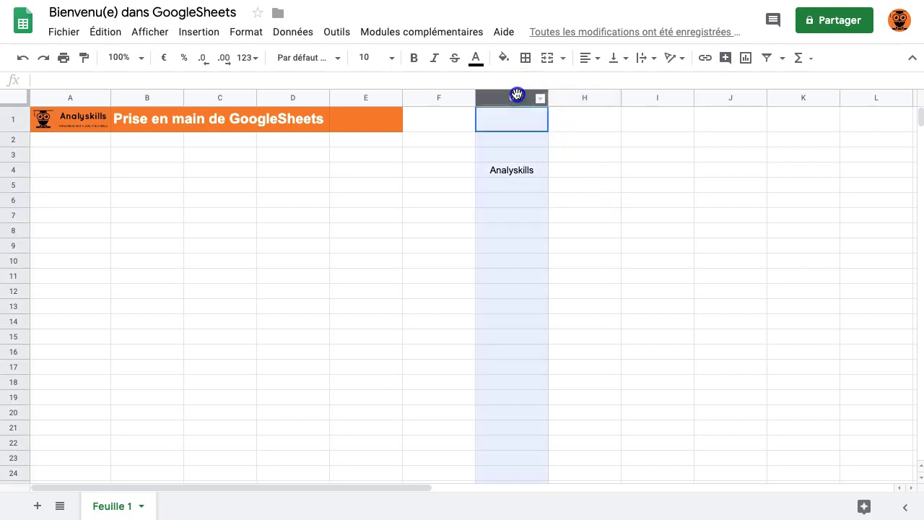
click(13, 171)
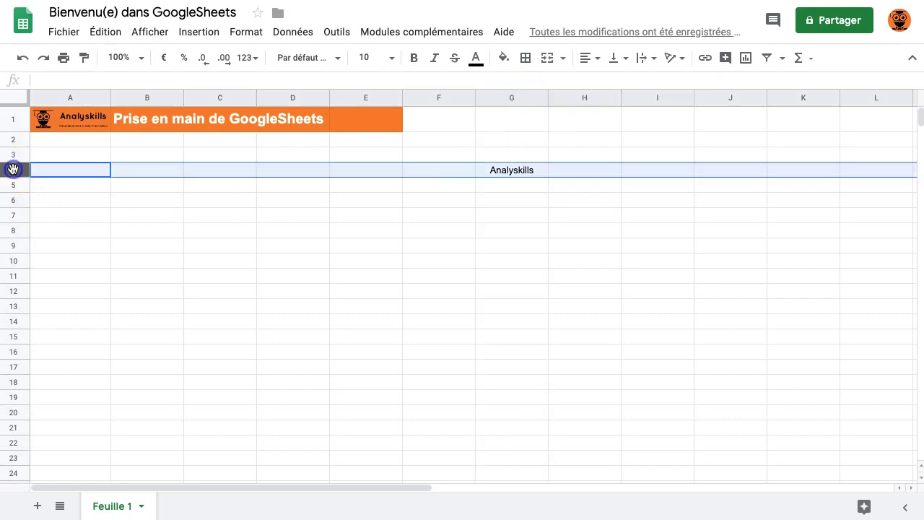
click(536, 190)
drag(531, 172, 586, 173)
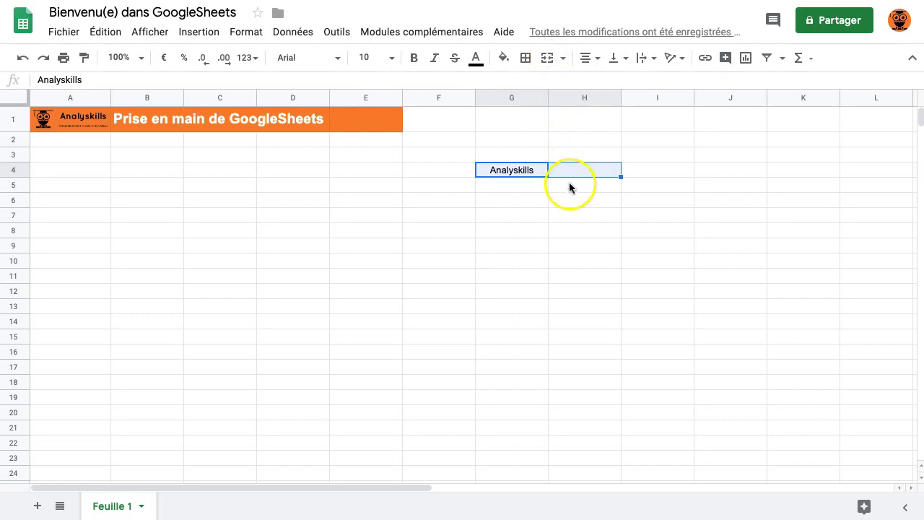
Try right and left horizontal alignment on the "Analyskills" text in G4, and return it to centred
click(534, 171)
click(588, 57)
click(605, 83)
click(588, 57)
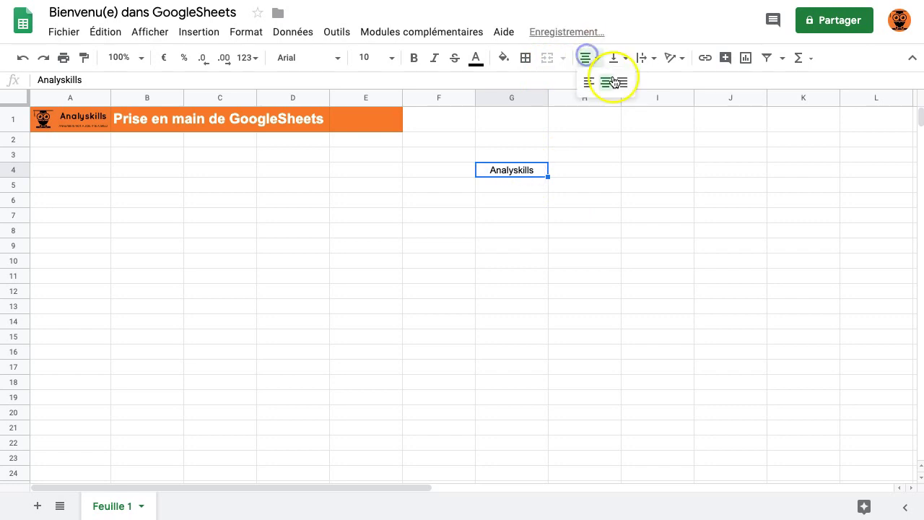
click(622, 82)
click(586, 58)
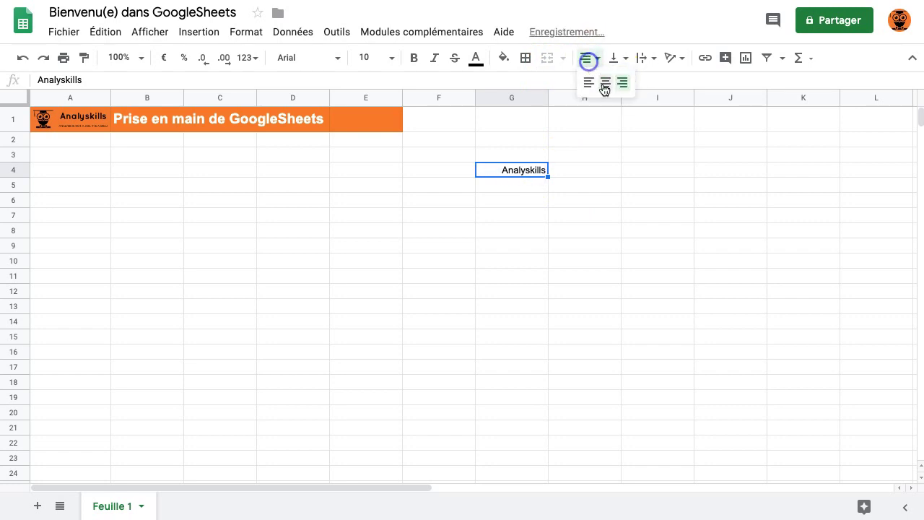
click(587, 83)
click(595, 61)
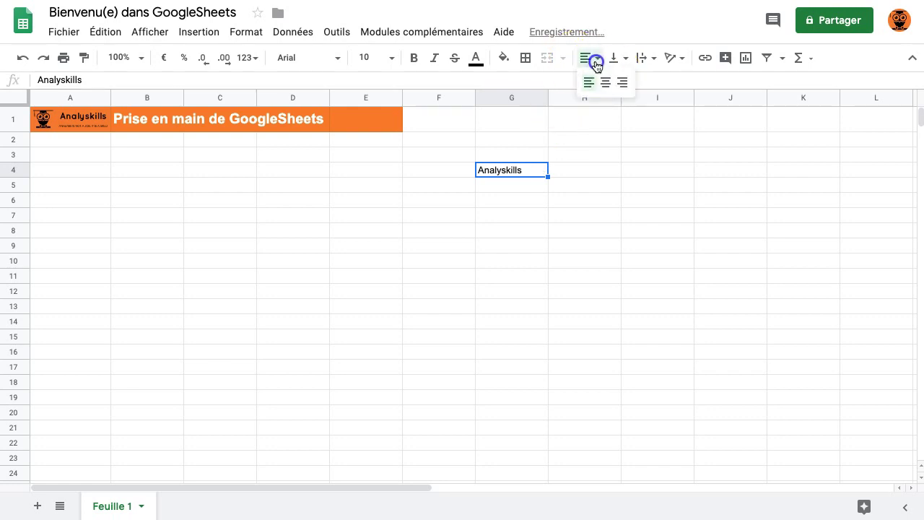
click(606, 82)
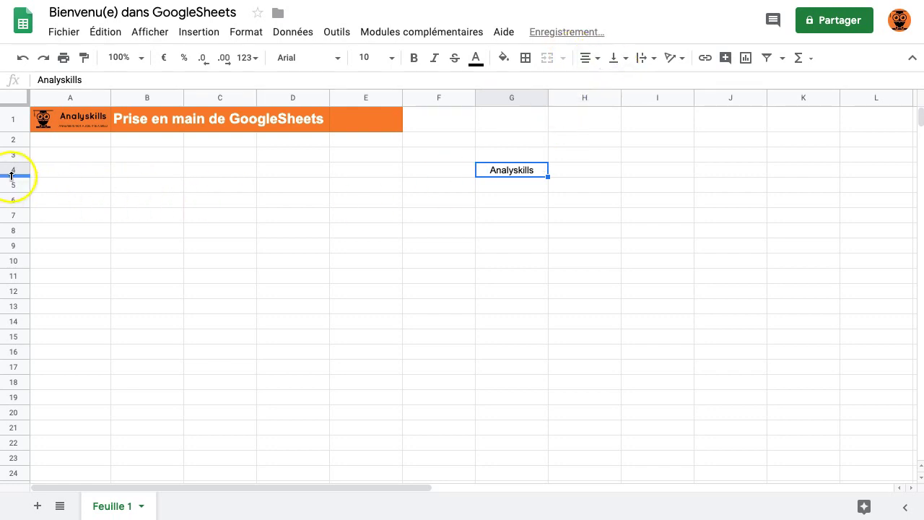
Enlarge the "Analyskills" cell by increasing the height of row 4 and the width of column G
drag(13, 176, 16, 200)
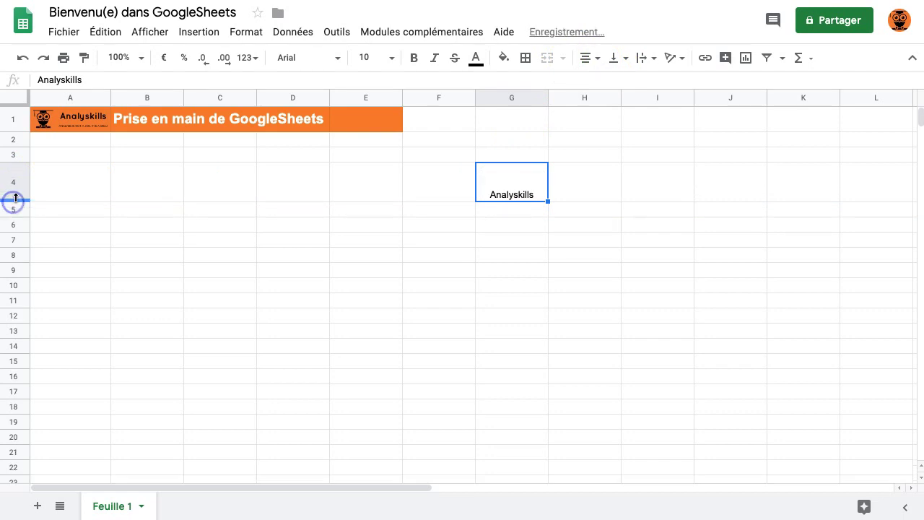
click(18, 167)
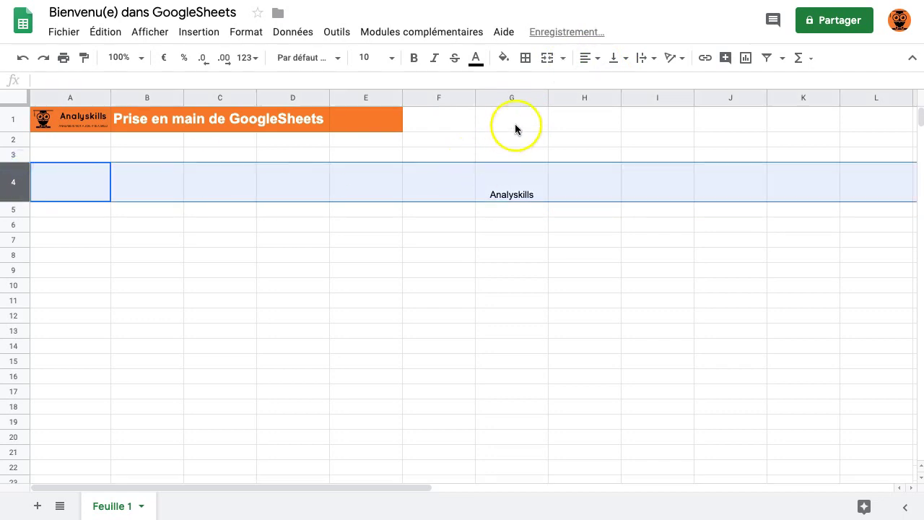
drag(549, 100, 572, 100)
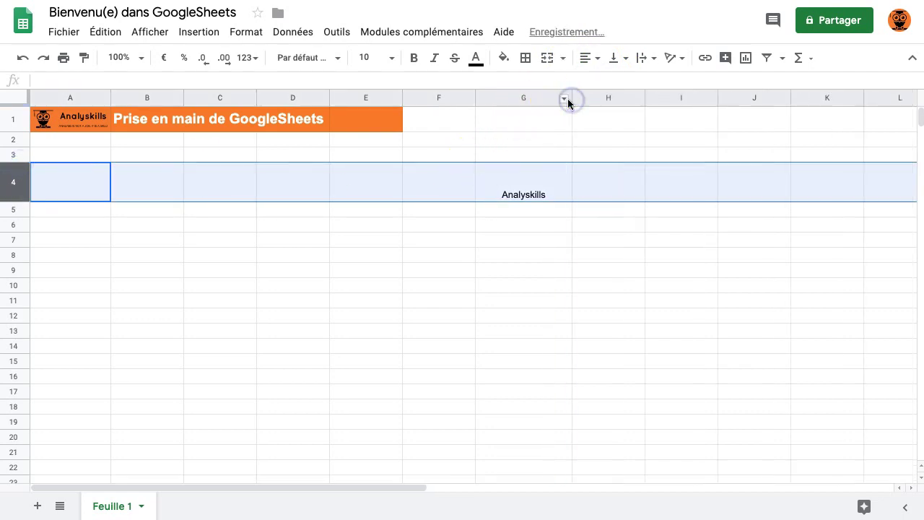
click(539, 245)
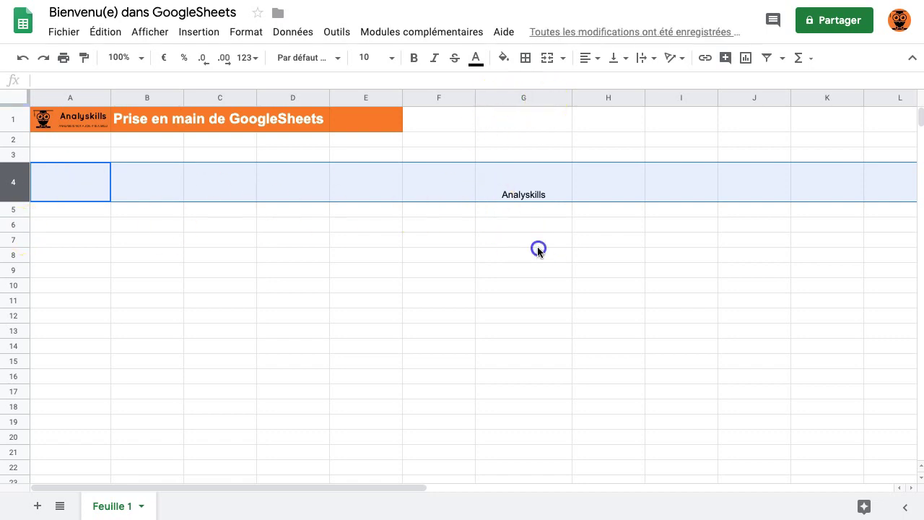
Try middle vertical alignment on the "Analyskills" text in G4, and set it to top alignment
click(546, 200)
click(617, 62)
click(634, 85)
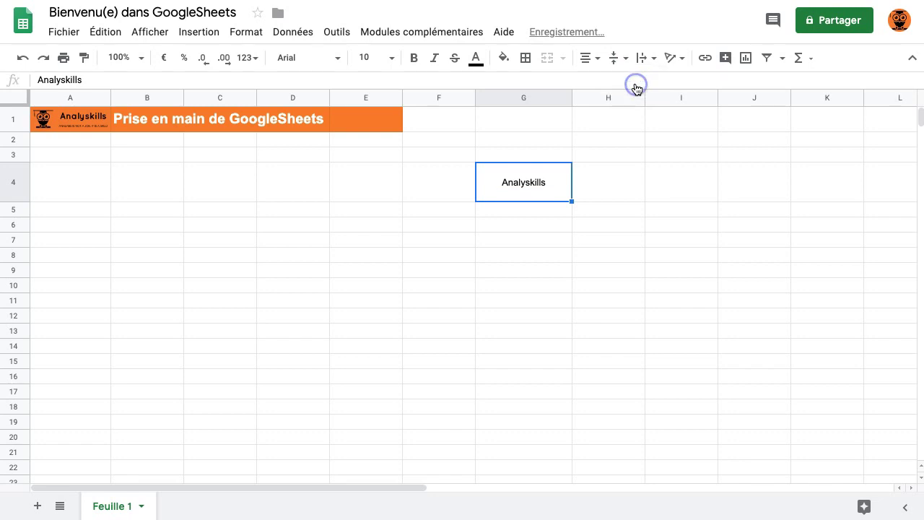
click(615, 58)
click(618, 83)
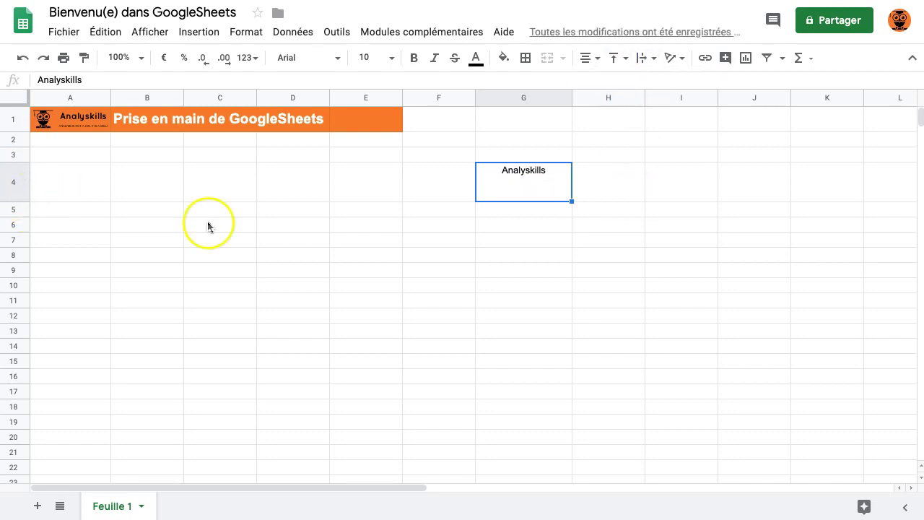
Extend the text in G4 to read "Analyskills, c'est mon partenaire!"
click(544, 183)
double_click(554, 174)
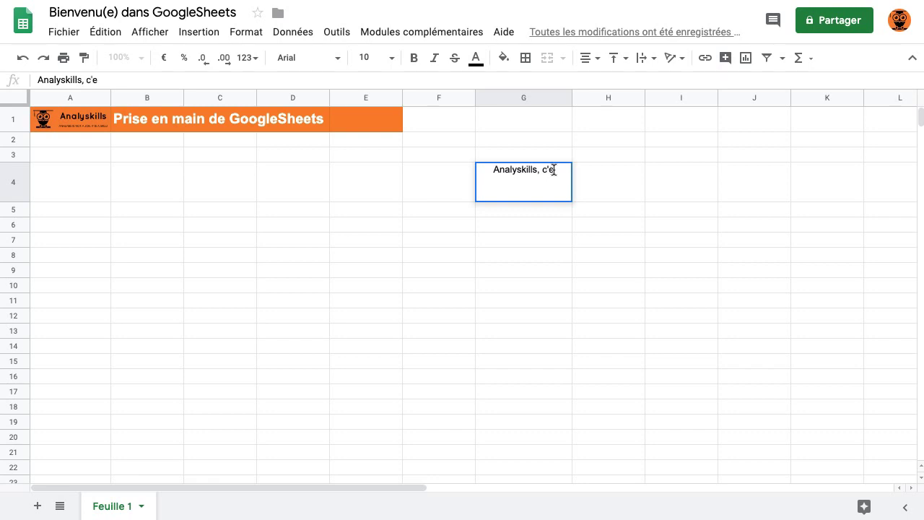
text(, c'est mon partenaire!\)
key(Return)
double_click(558, 167)
key(BackSpace)
key(Return)
Select G4 and its neighbours F4 and H4 to examine how the long text overflows the cell
click(534, 185)
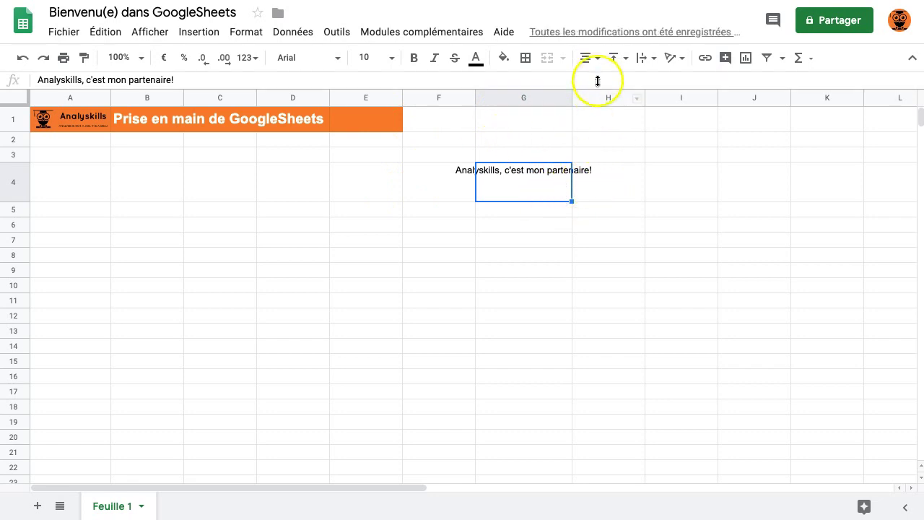
click(509, 239)
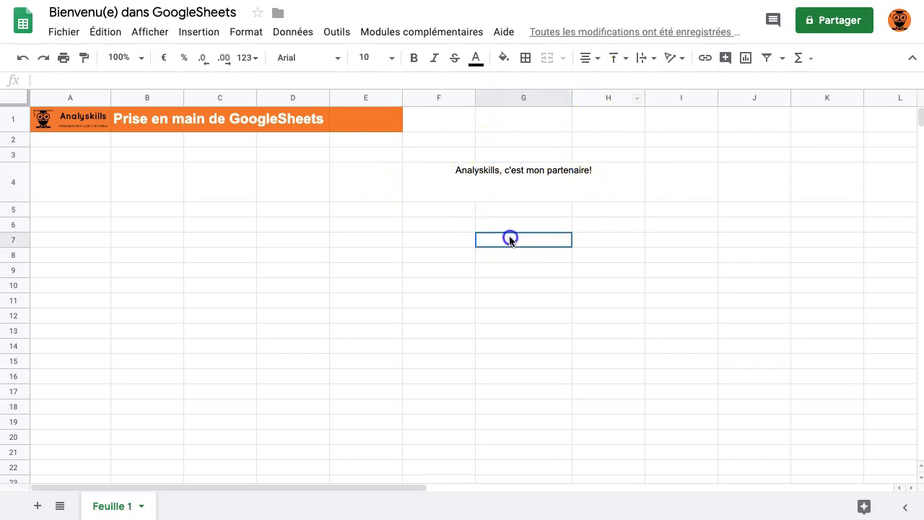
click(447, 184)
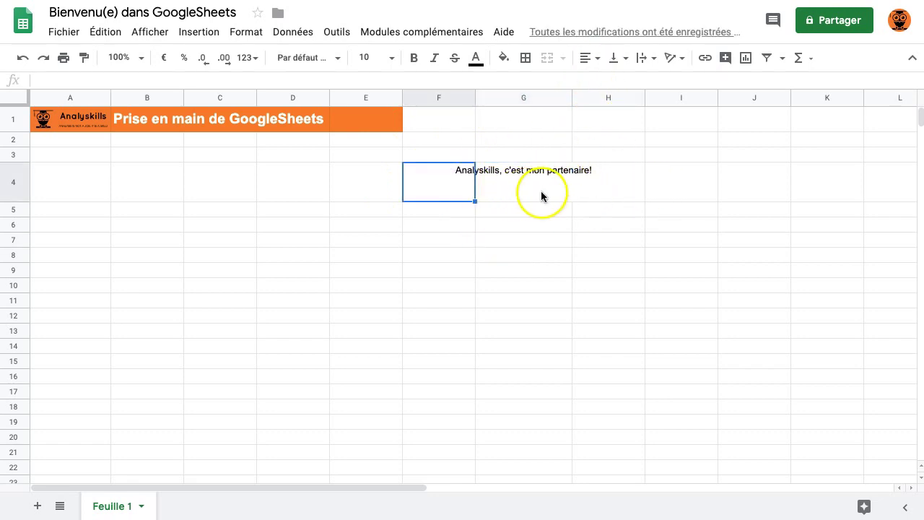
click(600, 183)
click(537, 192)
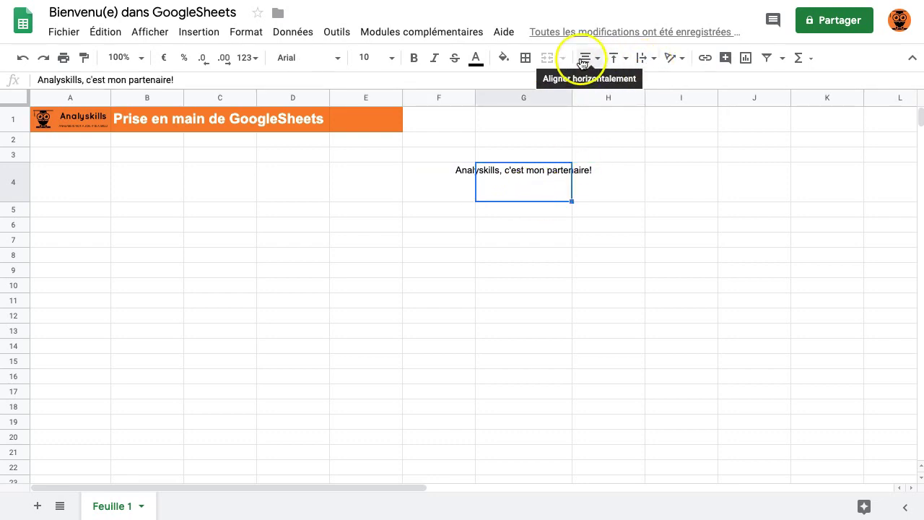
Turn on automatic text wrapping for the sentence in G4
click(654, 62)
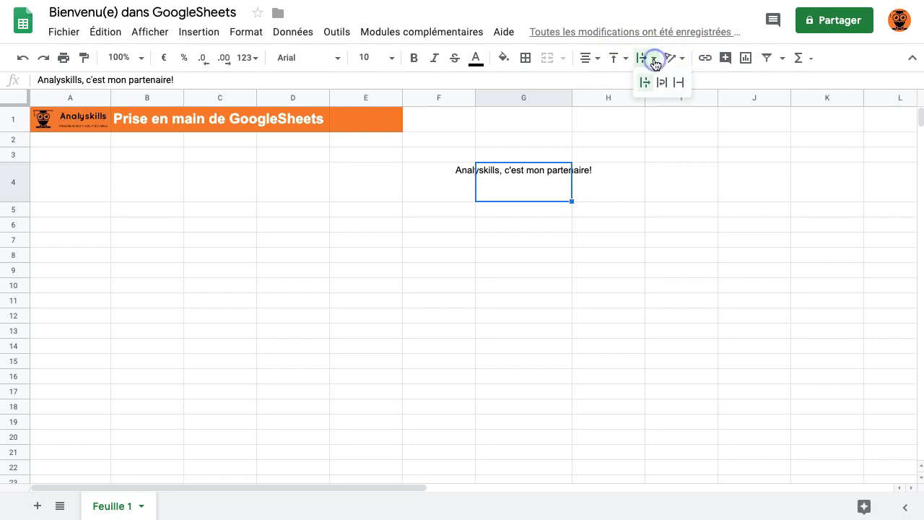
click(647, 86)
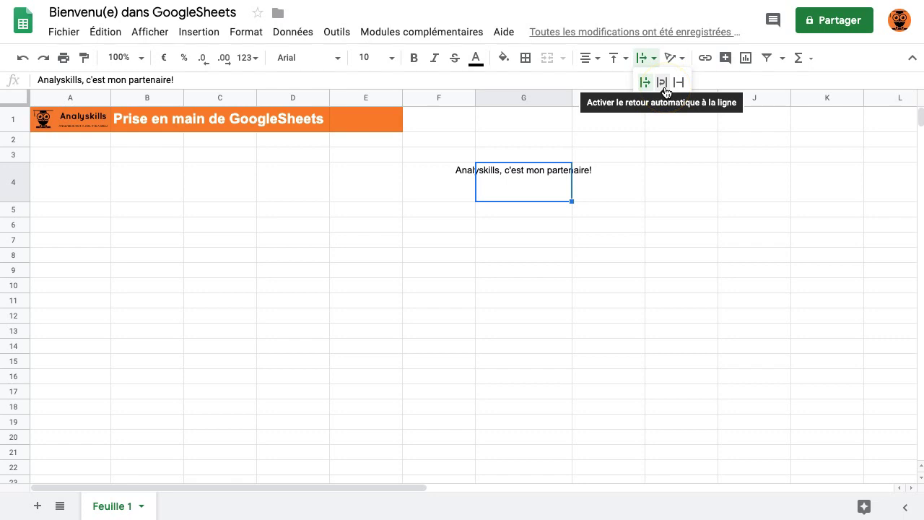
click(664, 88)
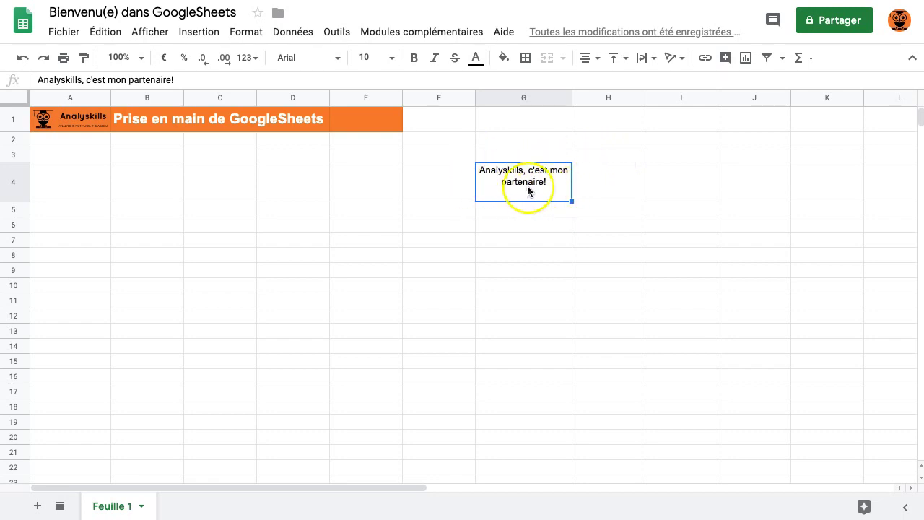
View the truncate option for text wrapping and align the text in G4 to the left
click(648, 63)
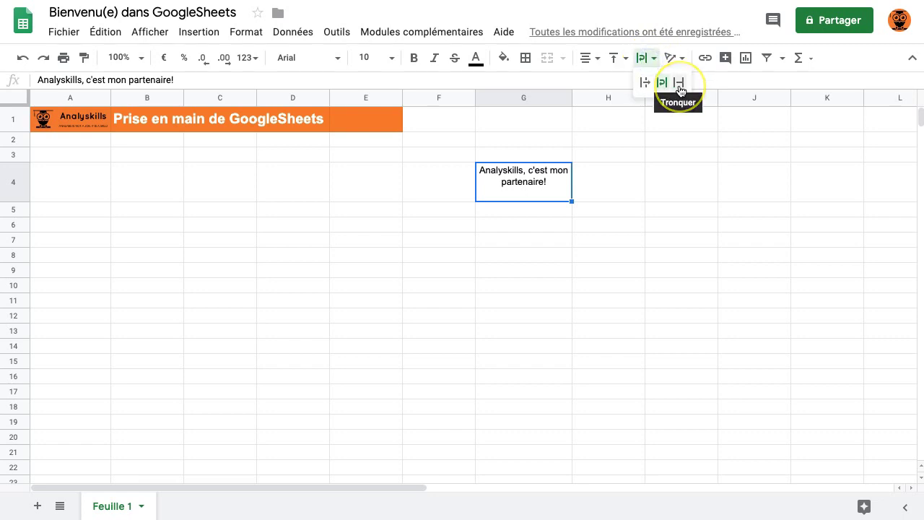
click(594, 64)
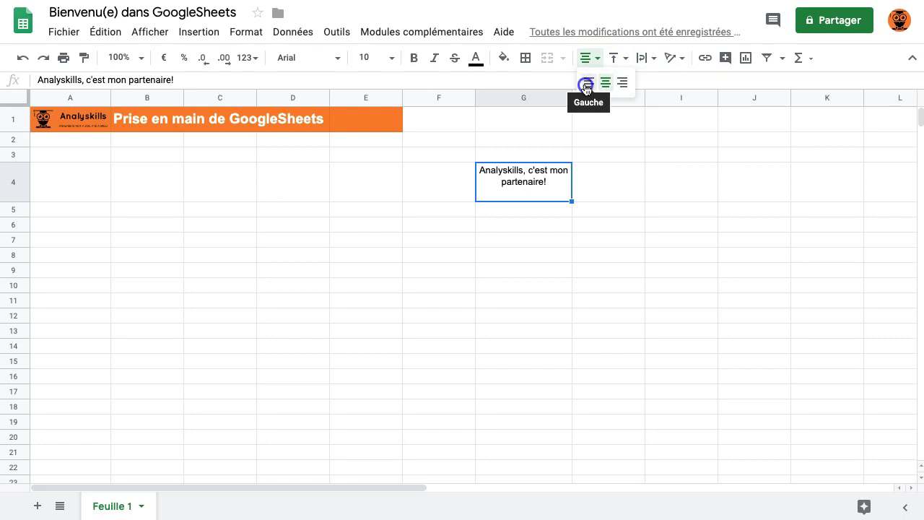
click(586, 84)
Set the text wrapping of G4 to truncate and check the cell against its neighbours H4 and G5
click(645, 58)
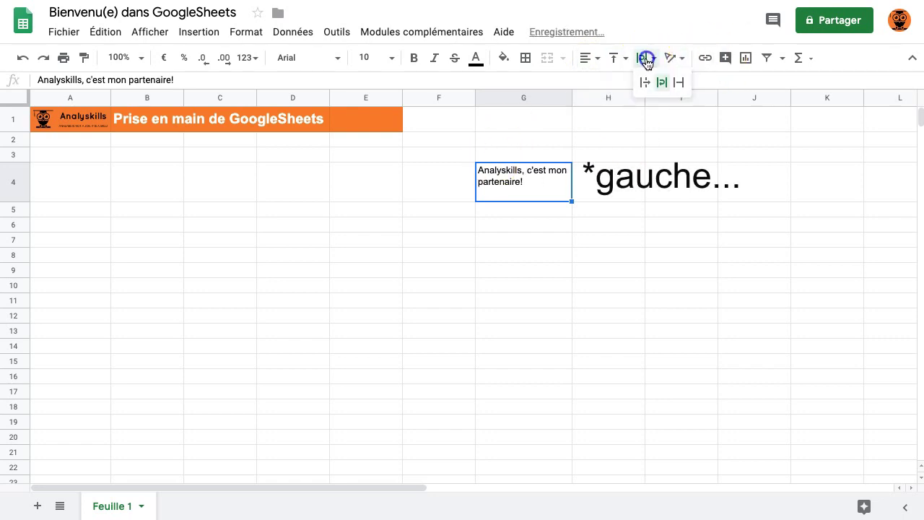
click(675, 83)
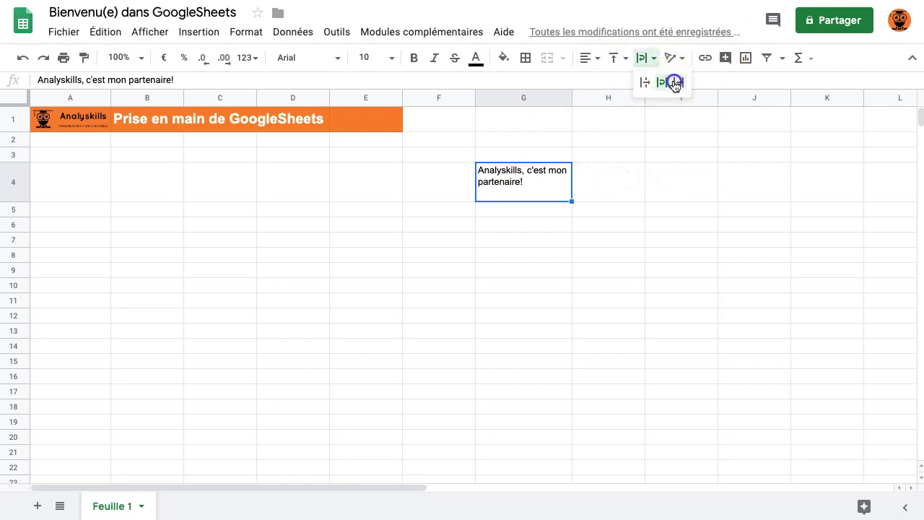
click(634, 199)
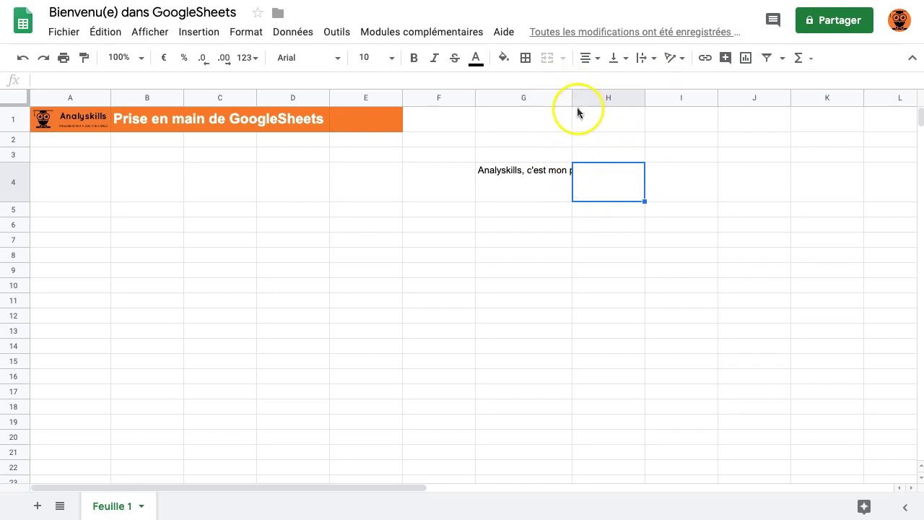
click(551, 190)
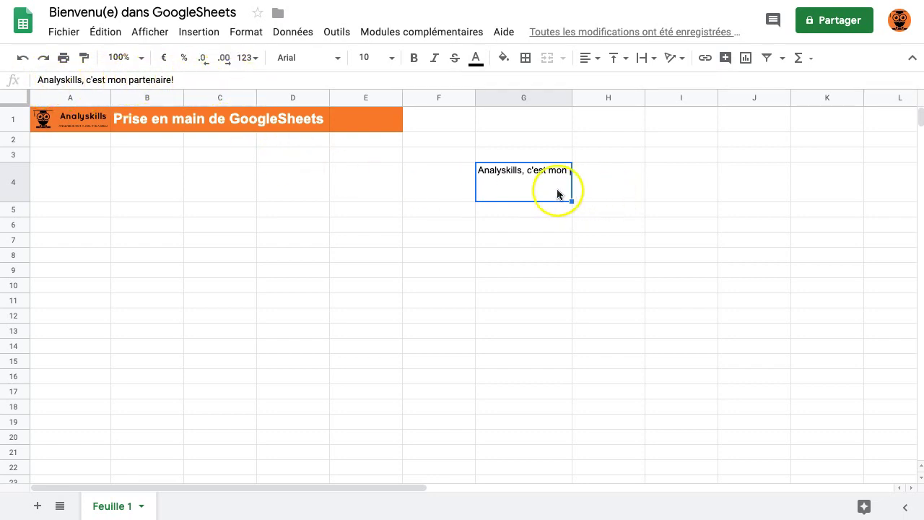
click(515, 215)
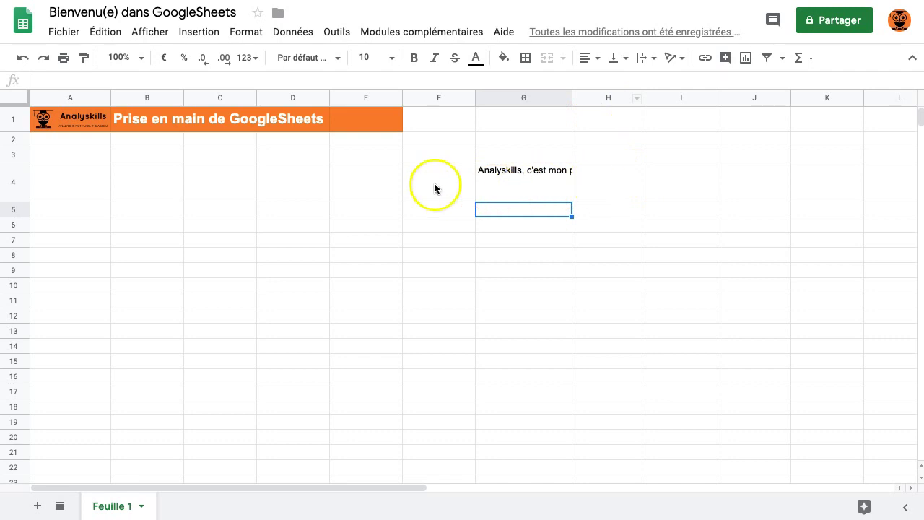
Widen column G slightly, then auto-fit the column's width and the height of row 4 to the text in G4
mouse_move(572, 97)
mouse_down()
mouse_move(639, 97)
mouse_move(581, 99)
mouse_up()
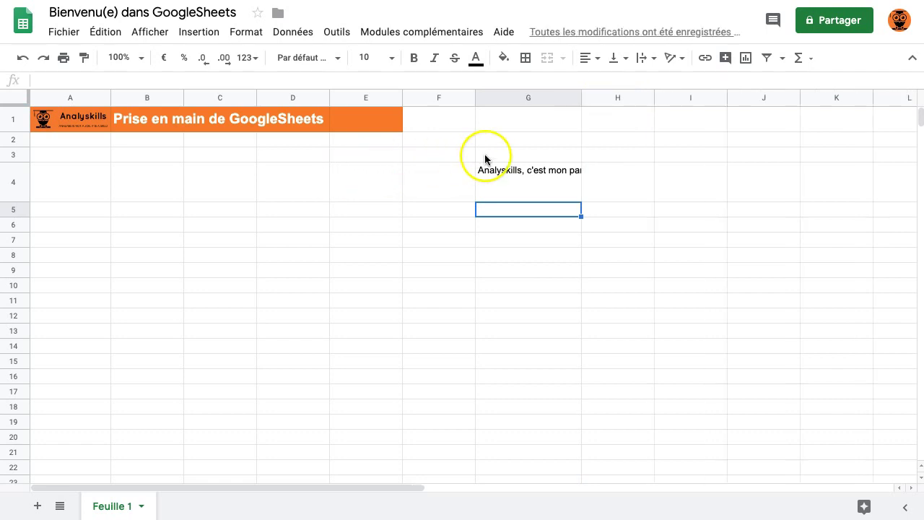
double_click(581, 96)
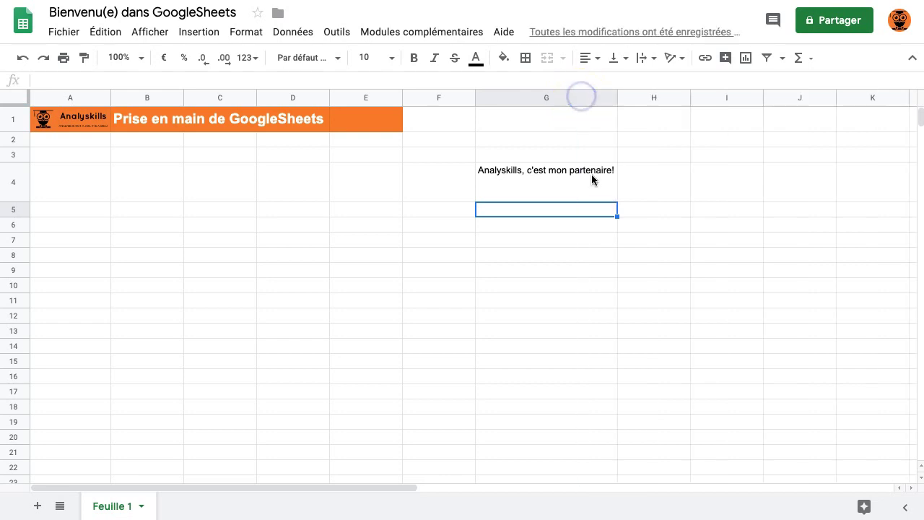
double_click(20, 200)
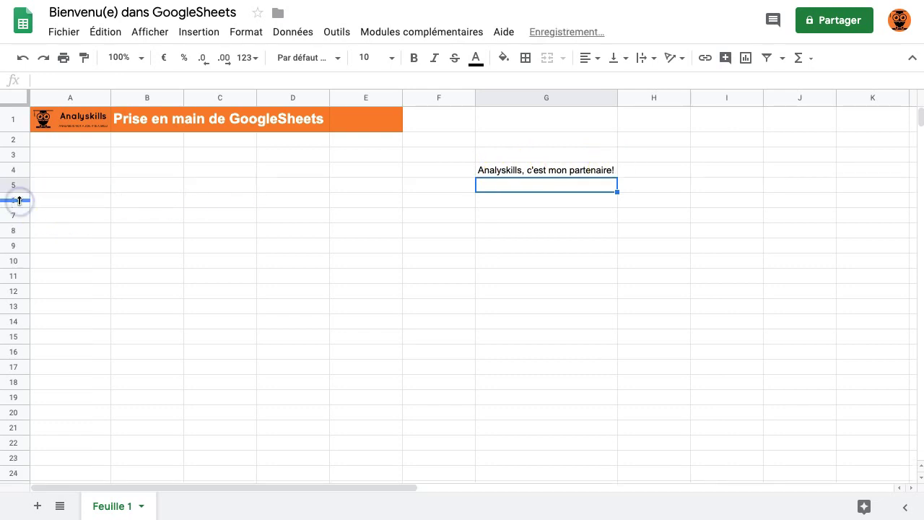
Tilt the text in G4 diagonally upwards and auto-fit the width of column G to the rotated text
click(567, 170)
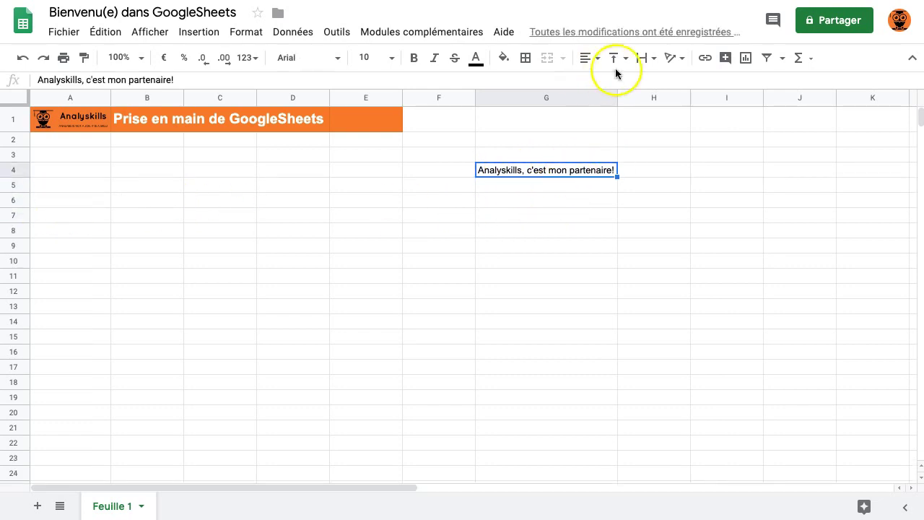
click(684, 59)
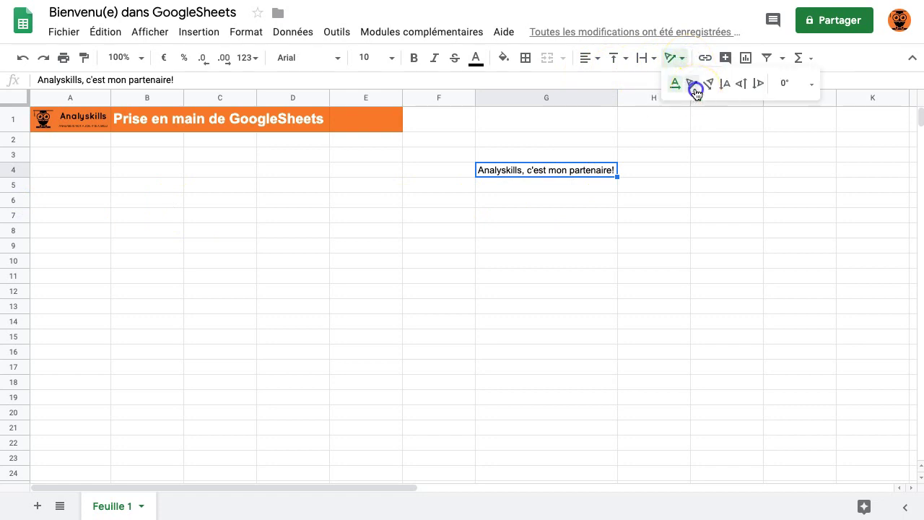
click(693, 89)
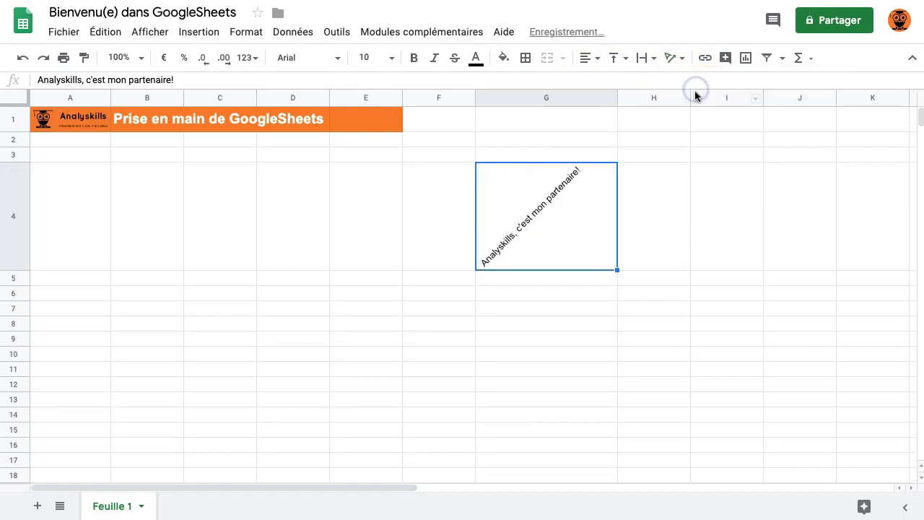
double_click(617, 96)
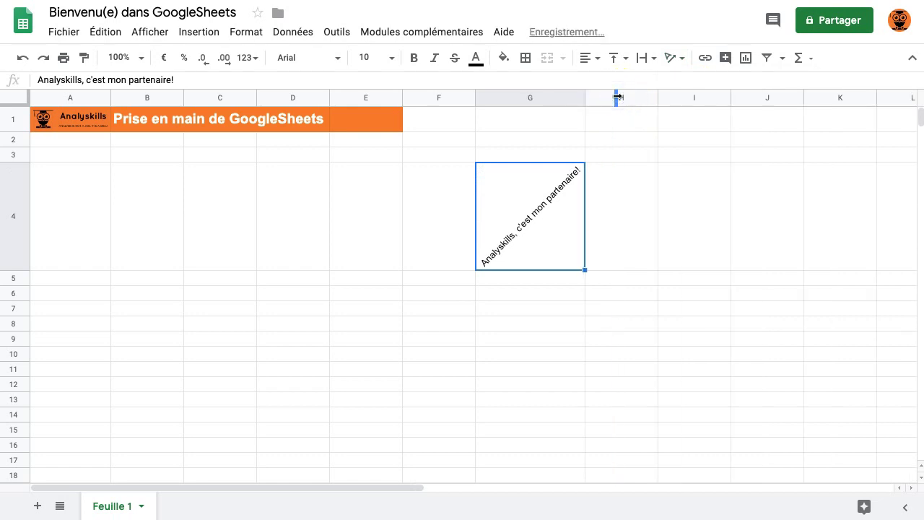
Tilt the text in G4 diagonally downwards, and switch its rotation to vertically stacked letters
click(679, 61)
click(709, 85)
click(685, 59)
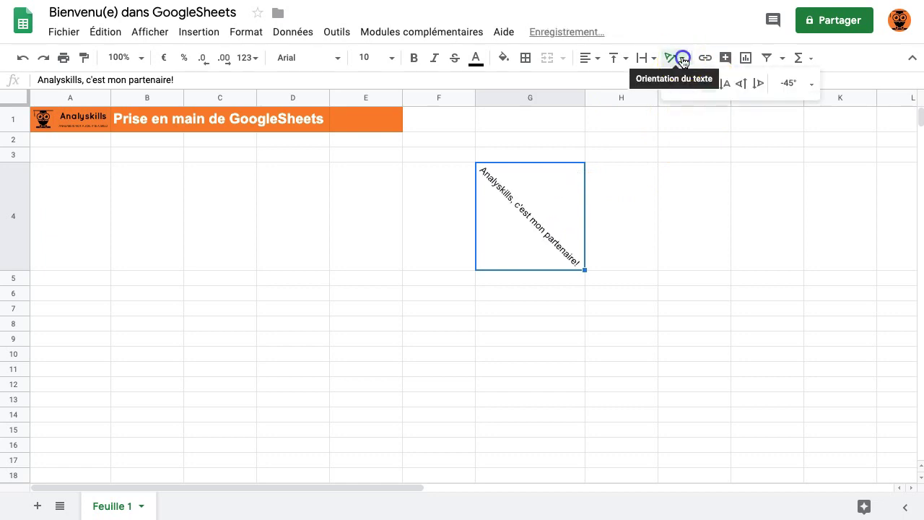
click(727, 87)
scroll(561, 207, down, 1)
scroll(560, 208, up, 1)
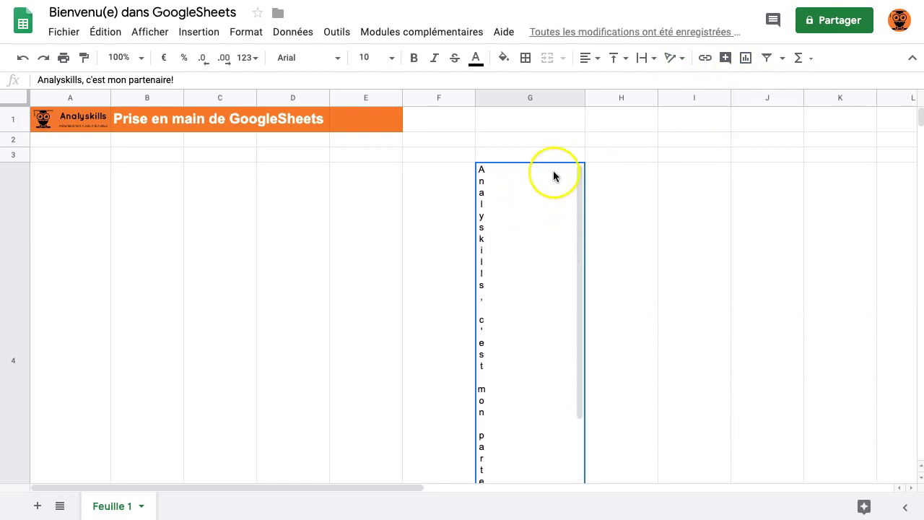
Rotate the text in G4 to read vertically upwards, and switch it to vertically downwards
click(680, 60)
click(739, 84)
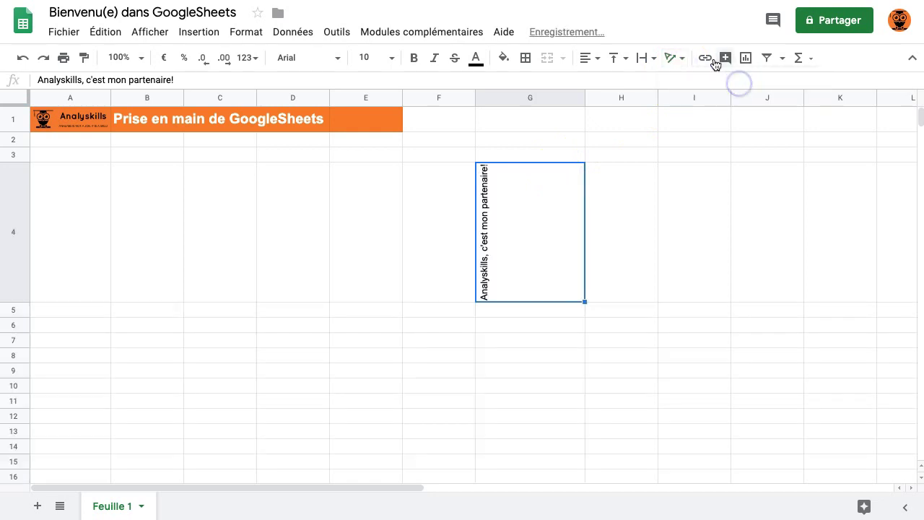
click(680, 58)
click(756, 84)
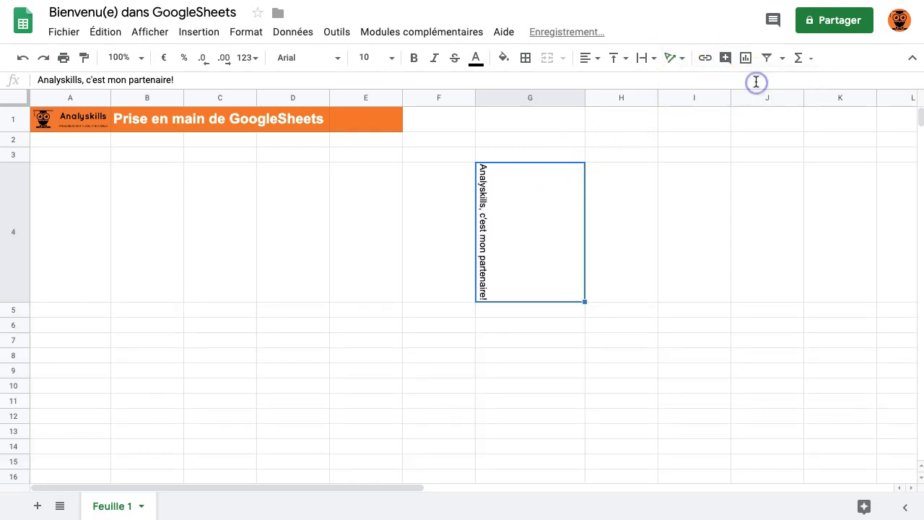
Change the rotation angle of G4 so that its text is horizontal again
click(679, 59)
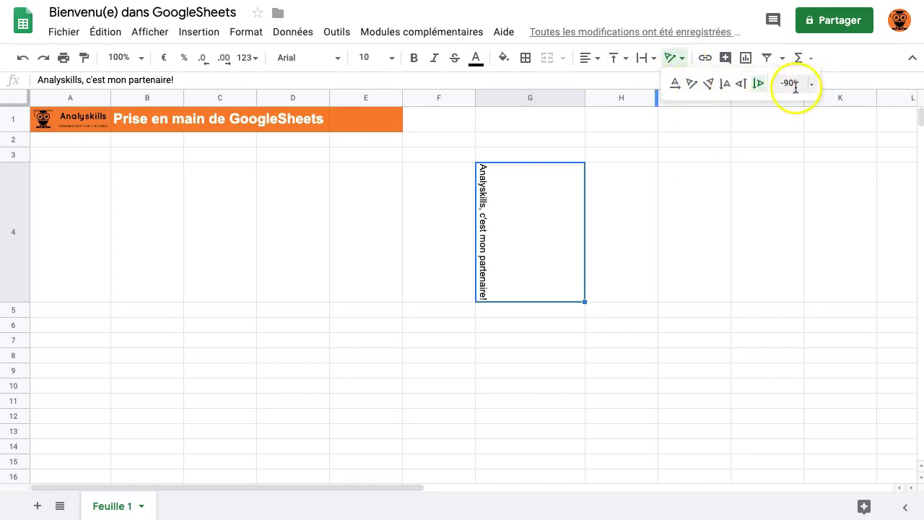
click(796, 85)
click(798, 156)
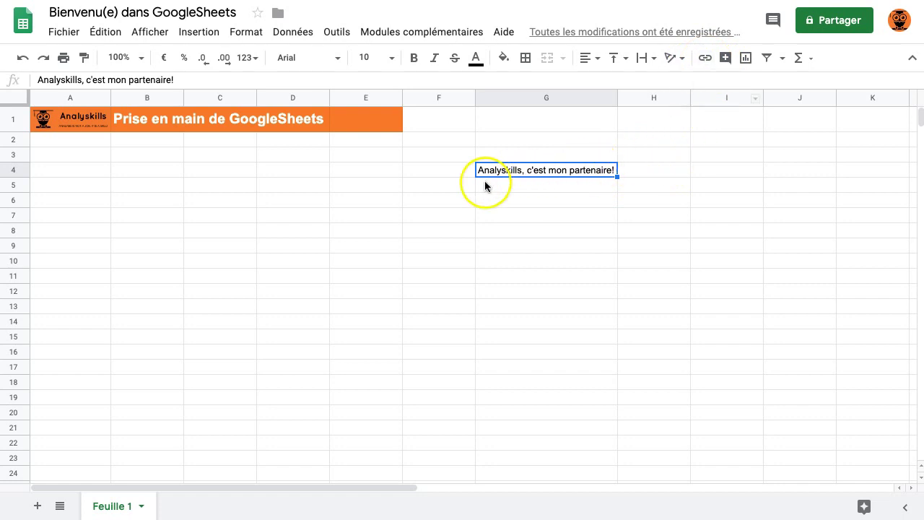
click(688, 187)
click(548, 170)
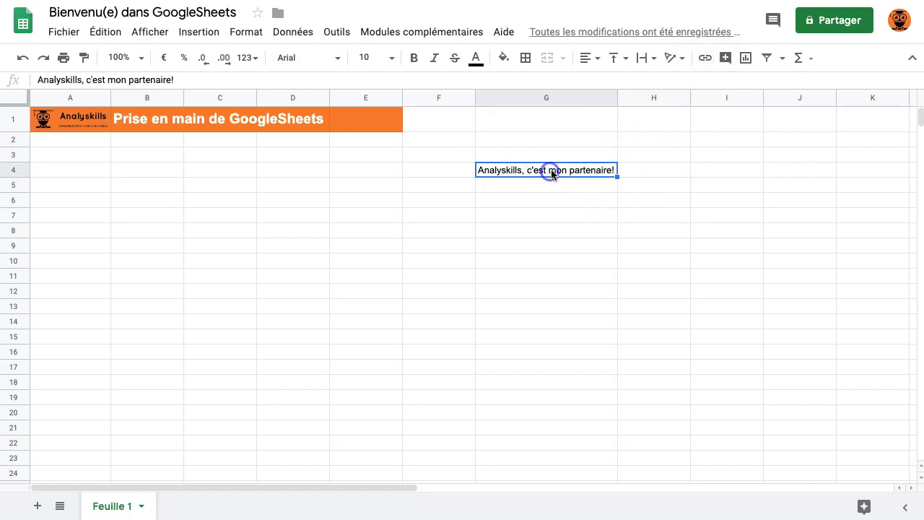
click(708, 60)
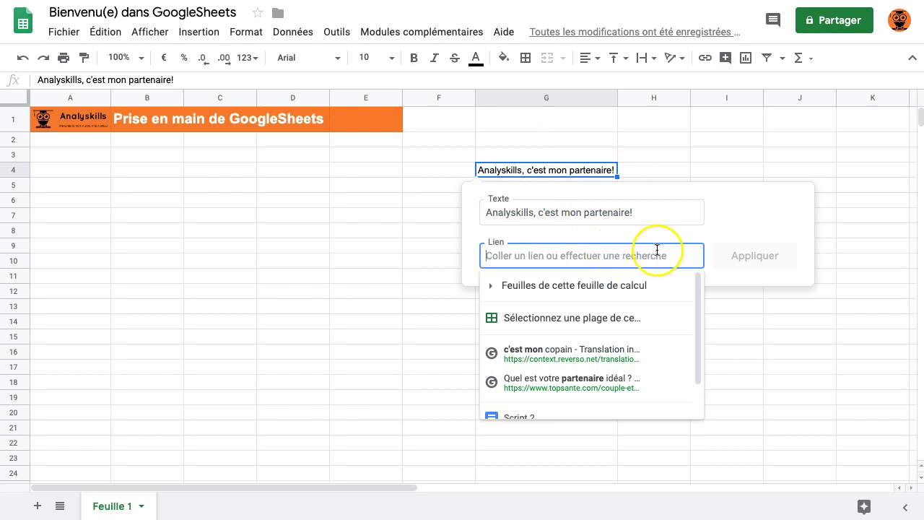
text(www.analyskills.fr)
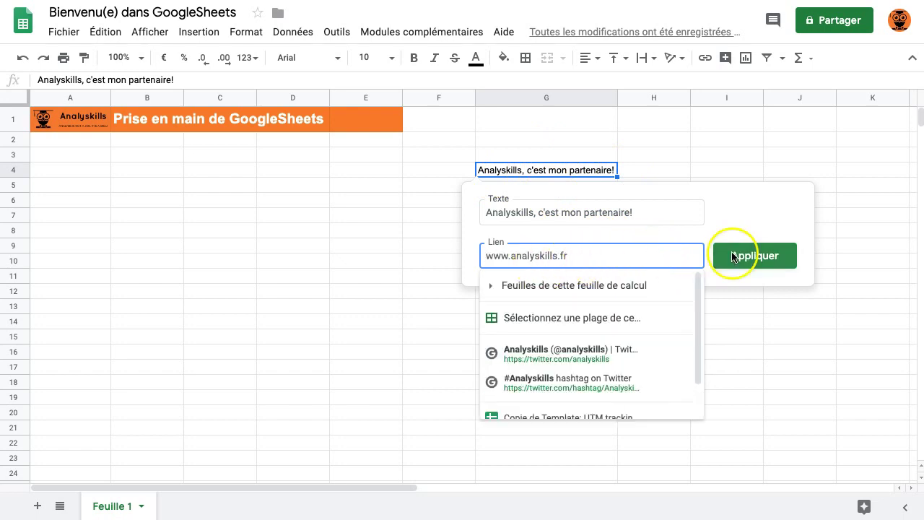
click(769, 258)
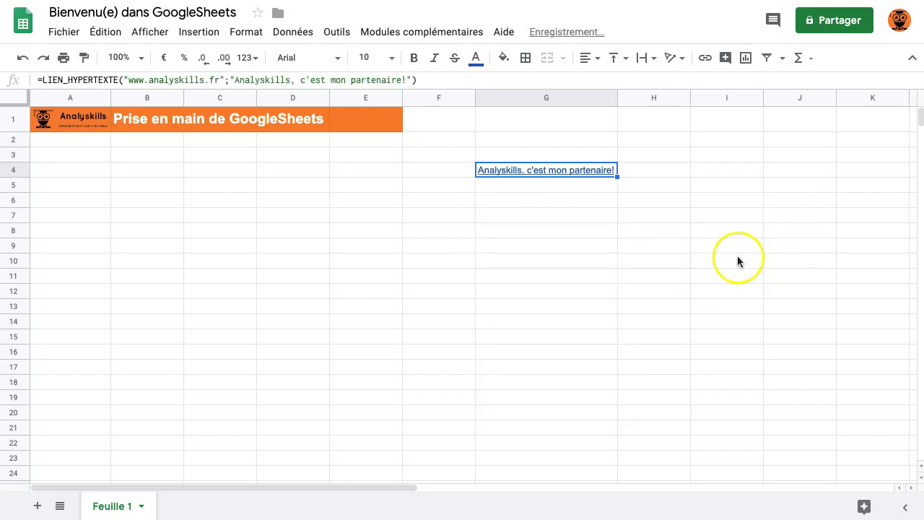
Check the link preview on G4 and undo the hyperlink insertion
mouse_move(513, 173)
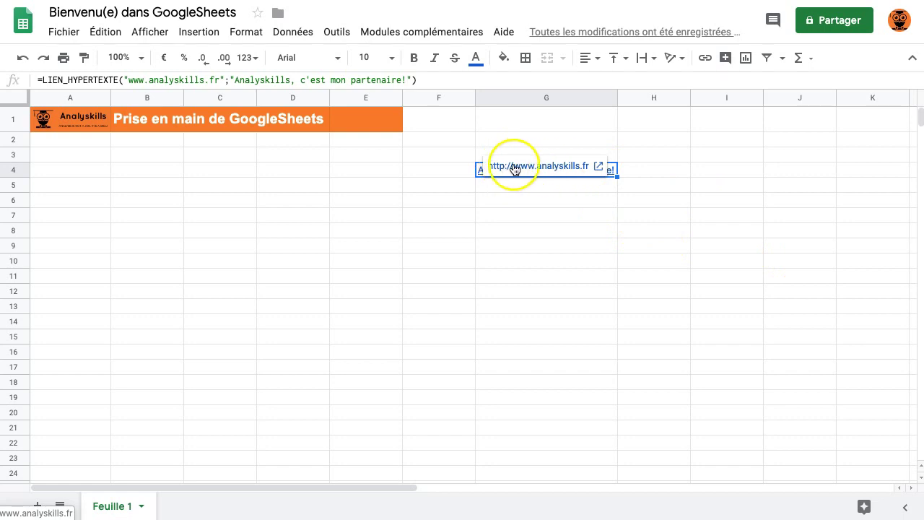
click(564, 171)
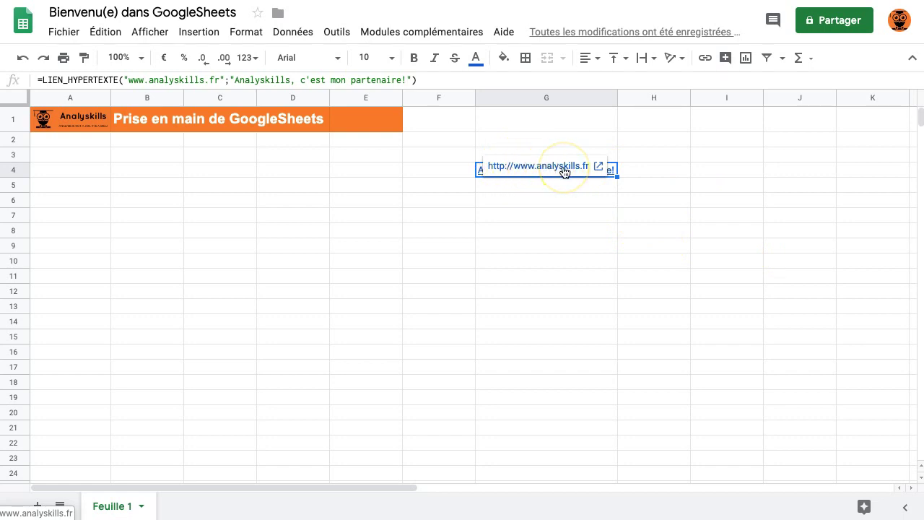
key(super+z)
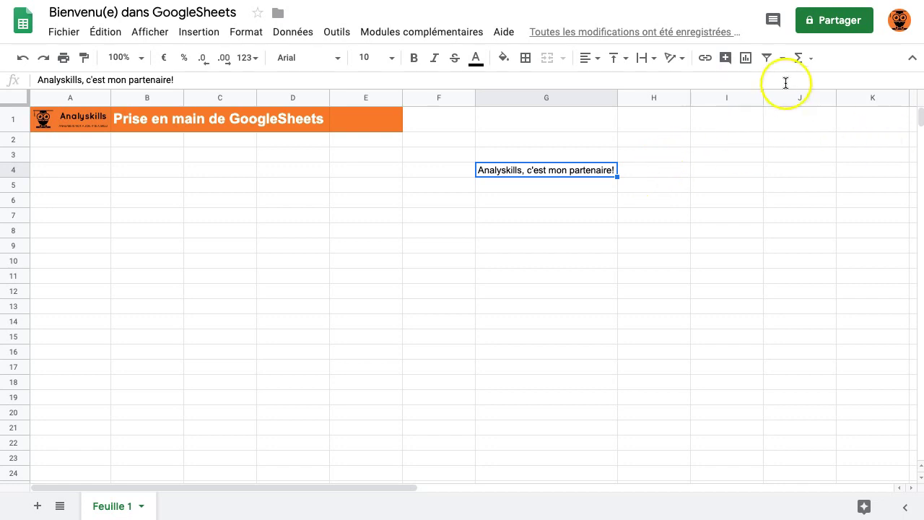
Add a comment reading "TBD" to cell G4
click(725, 58)
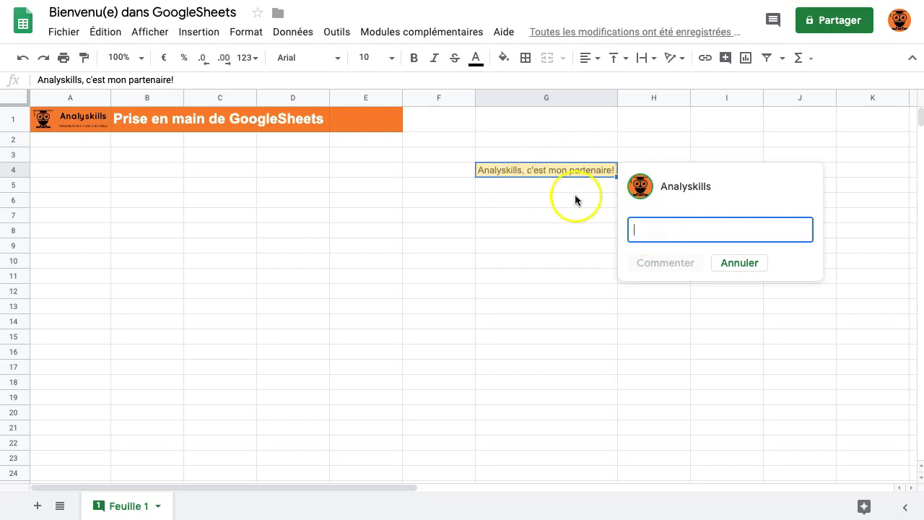
text(TBD)
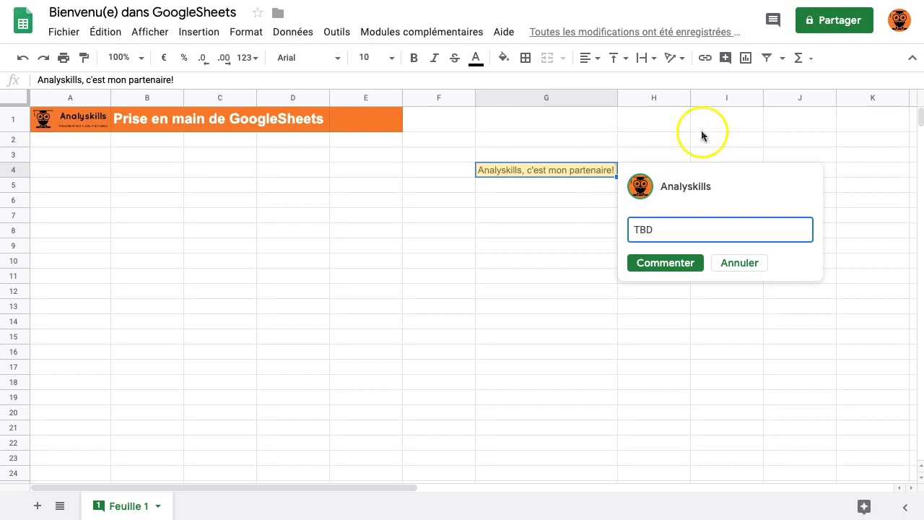
click(682, 264)
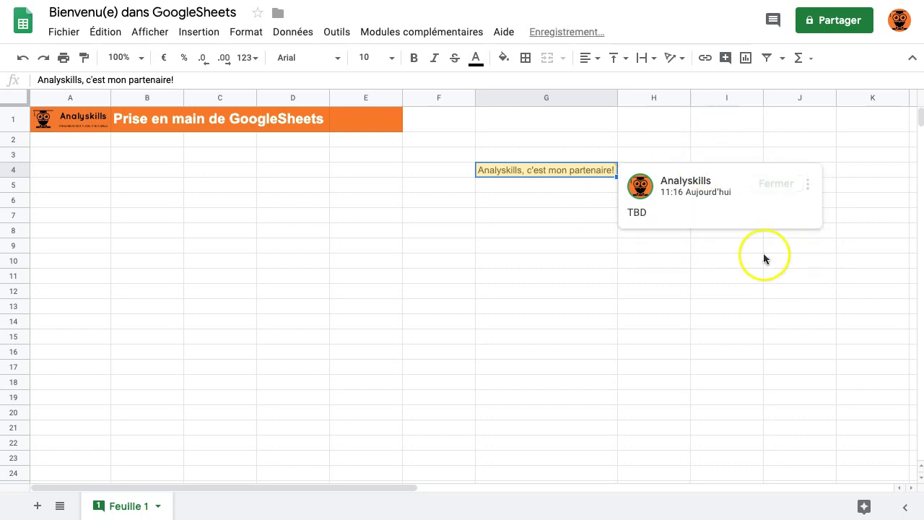
Reply "ok" to the comment on G4
click(769, 211)
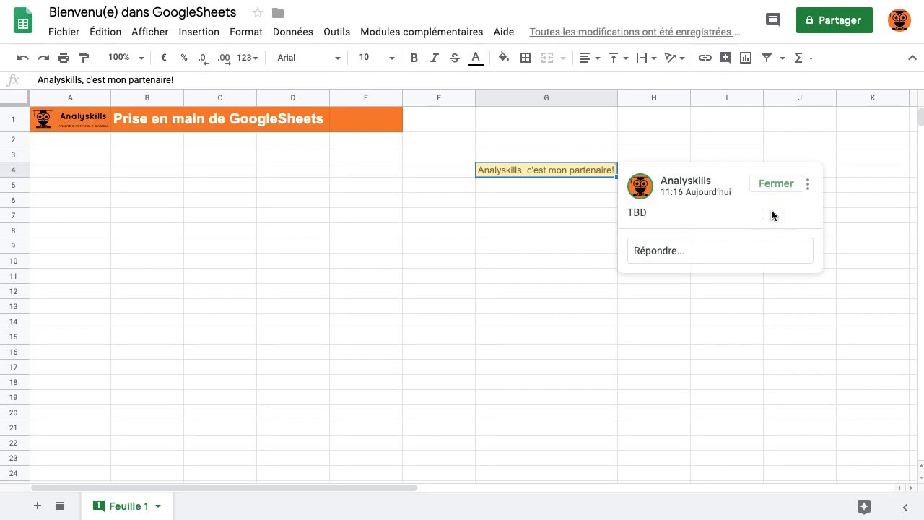
click(700, 254)
text(ok)
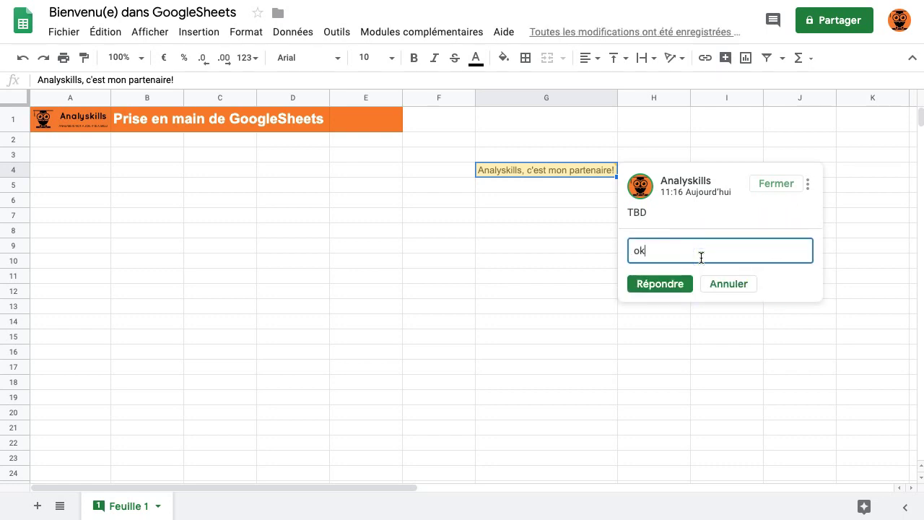
key(Return)
click(676, 298)
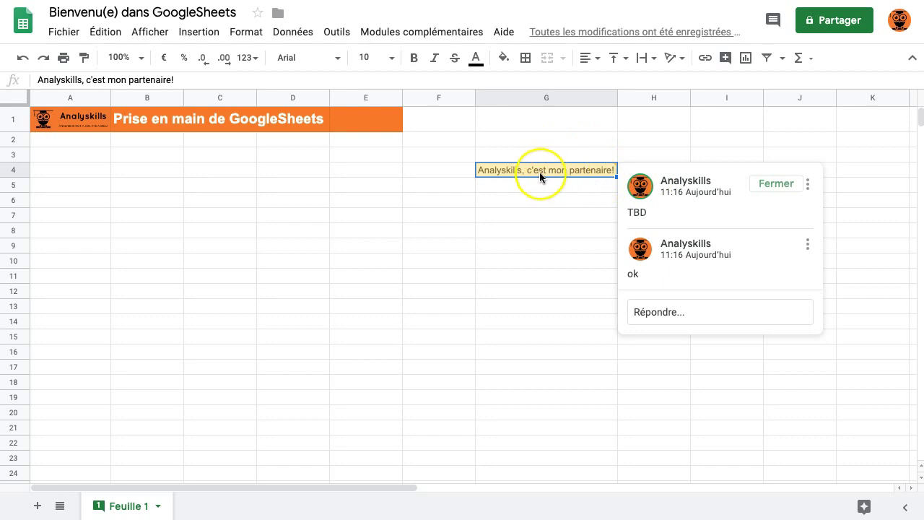
Post a further reply on G4's comment that mentions a suggested contact by e-mail address, and close the thread
click(687, 318)
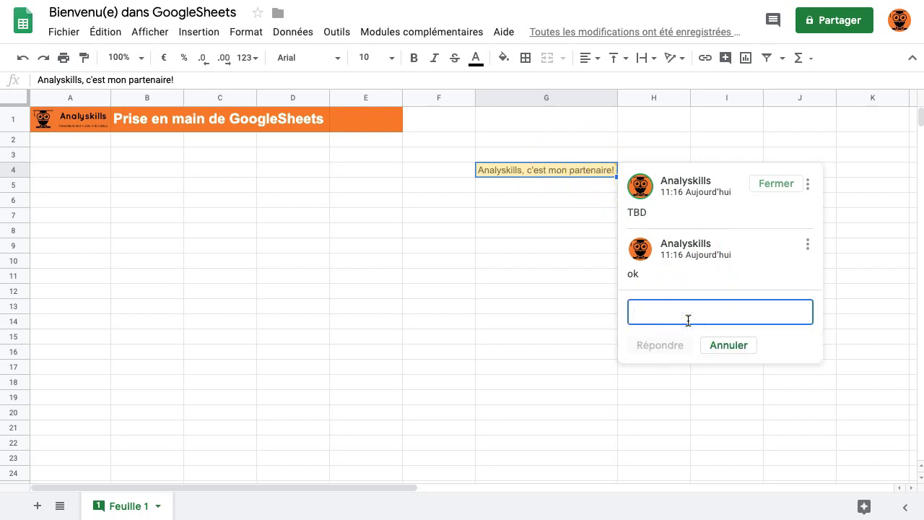
text(@ana)
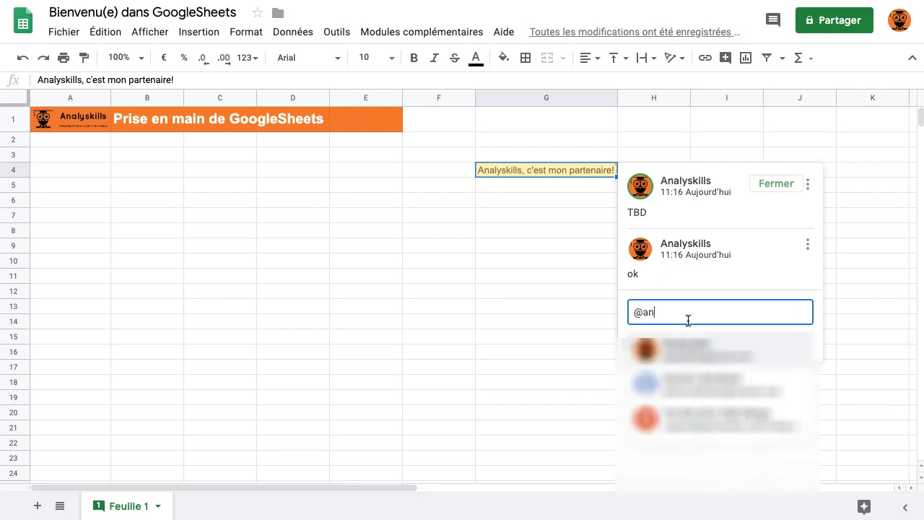
key(Return)
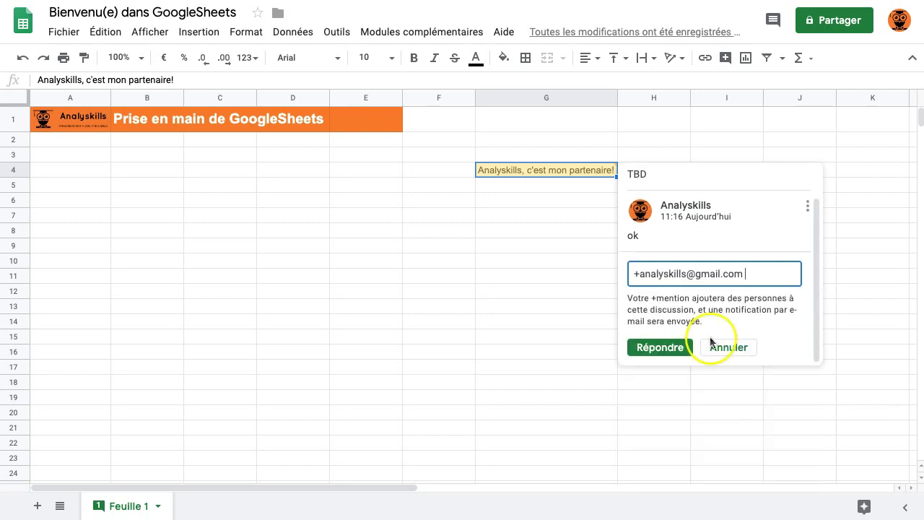
click(687, 346)
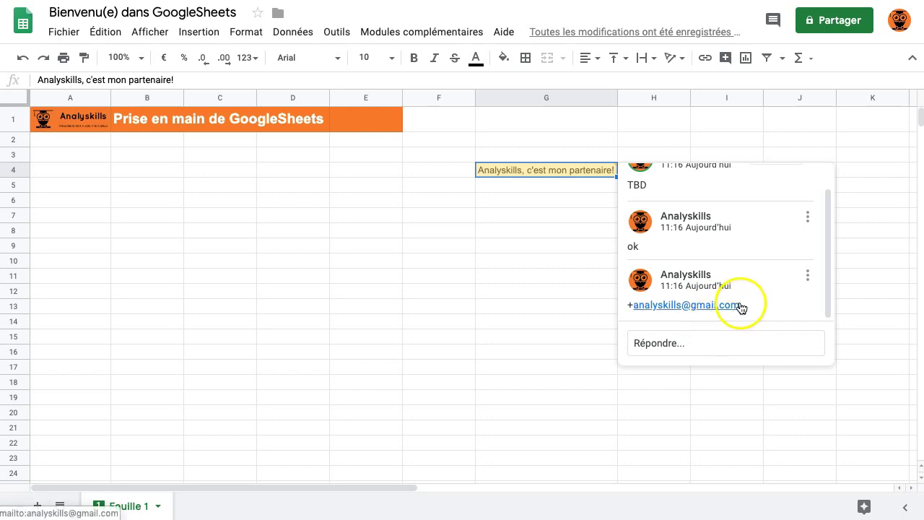
click(613, 127)
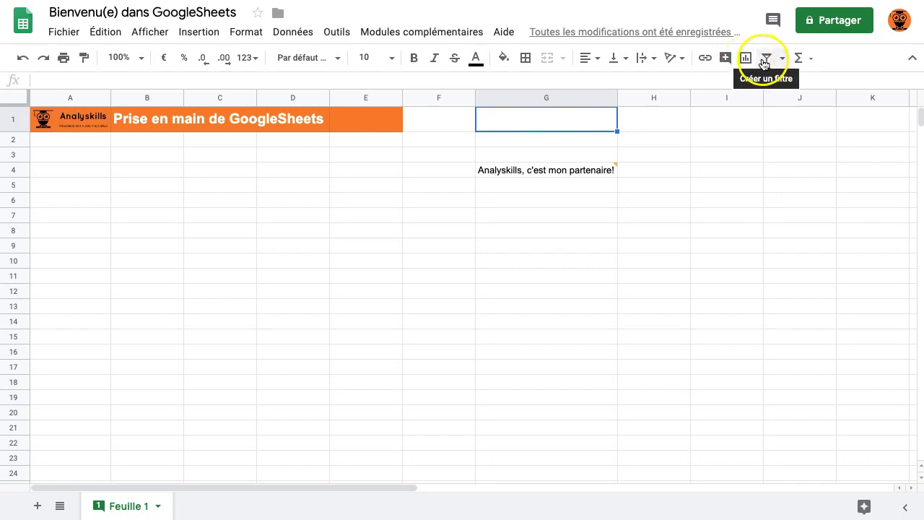
Look through the available functions and their categories, from SOMME to the Filtrer, Infos and Statistique groups, without inserting one
click(803, 61)
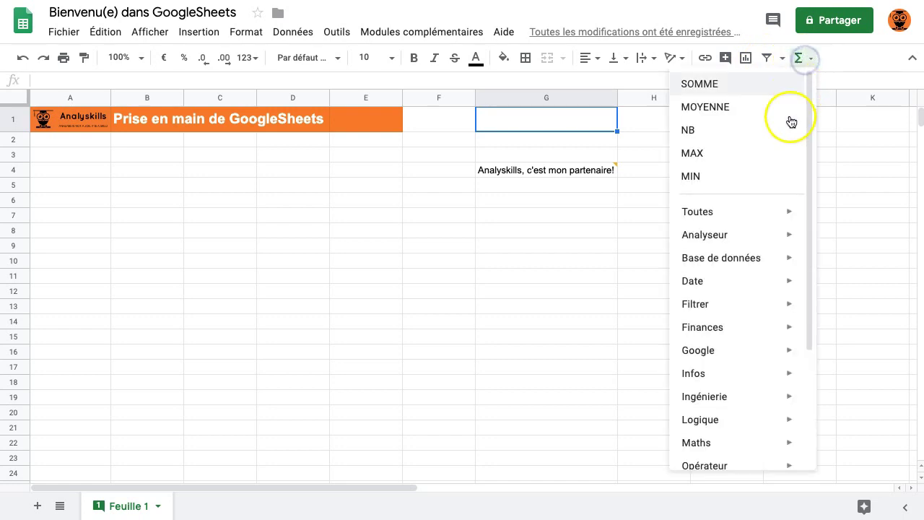
scroll(757, 198, down, 3)
scroll(752, 96, up, 3)
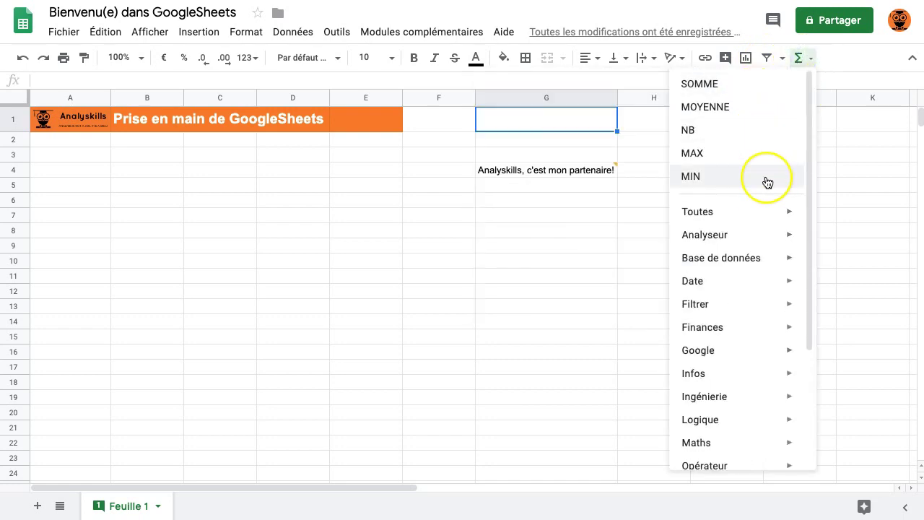
scroll(763, 181, down, 5)
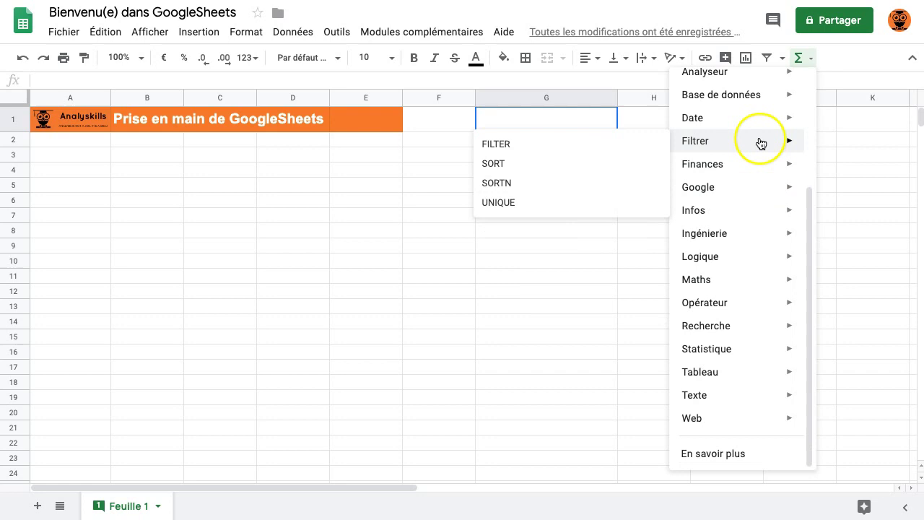
scroll(759, 140, up, 3)
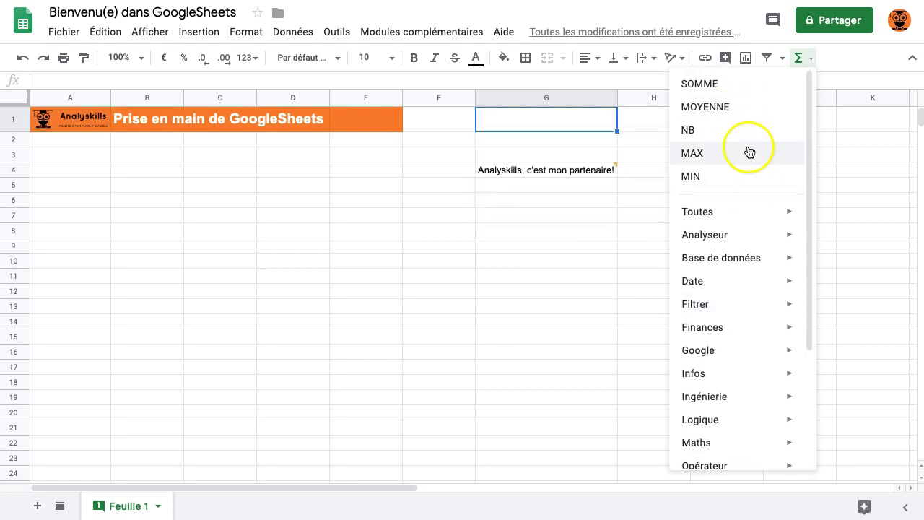
scroll(758, 277, down, 3)
mouse_move(760, 280)
scroll(760, 280, down, 2)
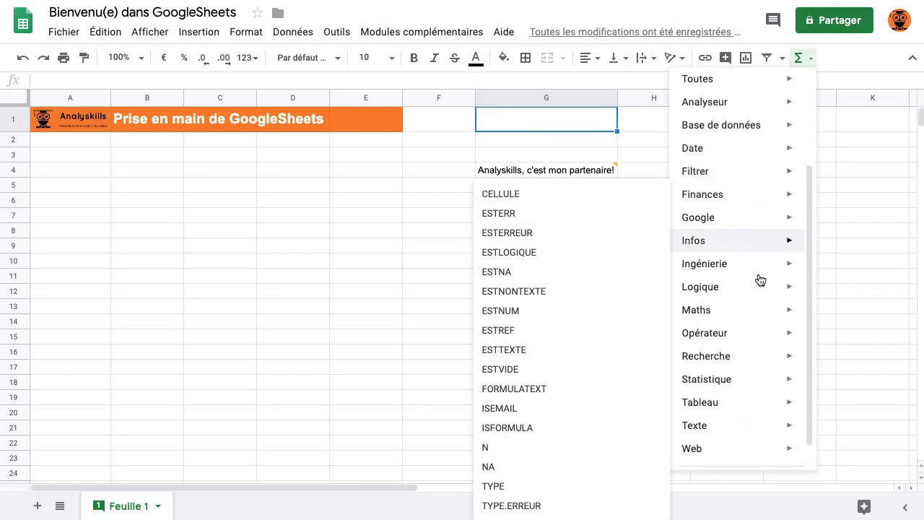
click(760, 347)
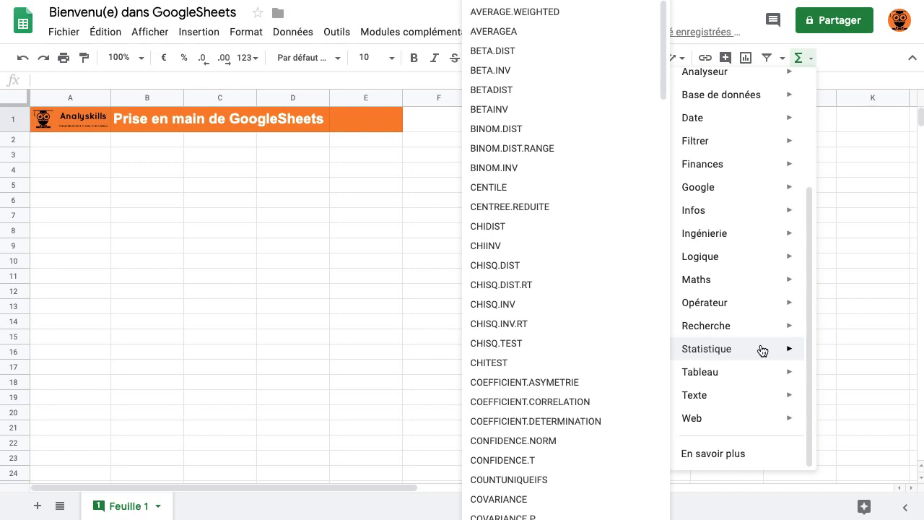
click(843, 221)
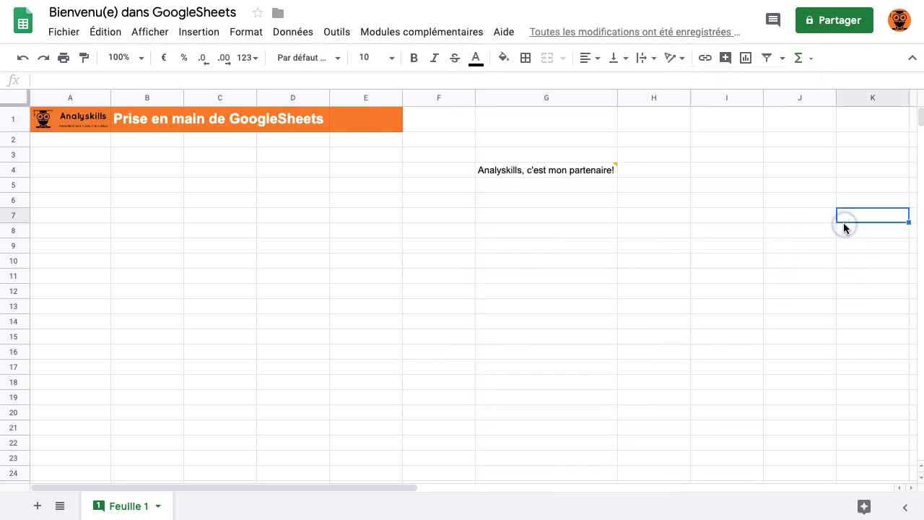
Resolve the comment thread on G4 and clear the cell's text
click(654, 215)
click(586, 169)
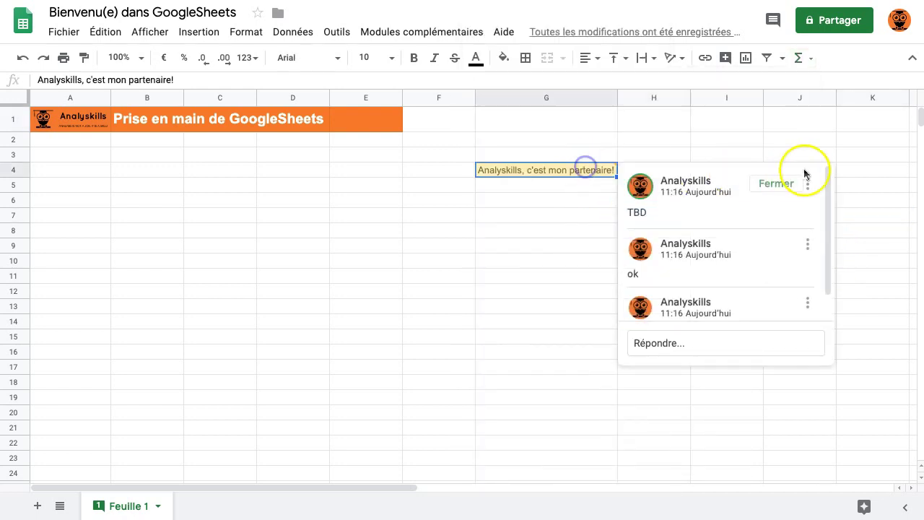
click(793, 189)
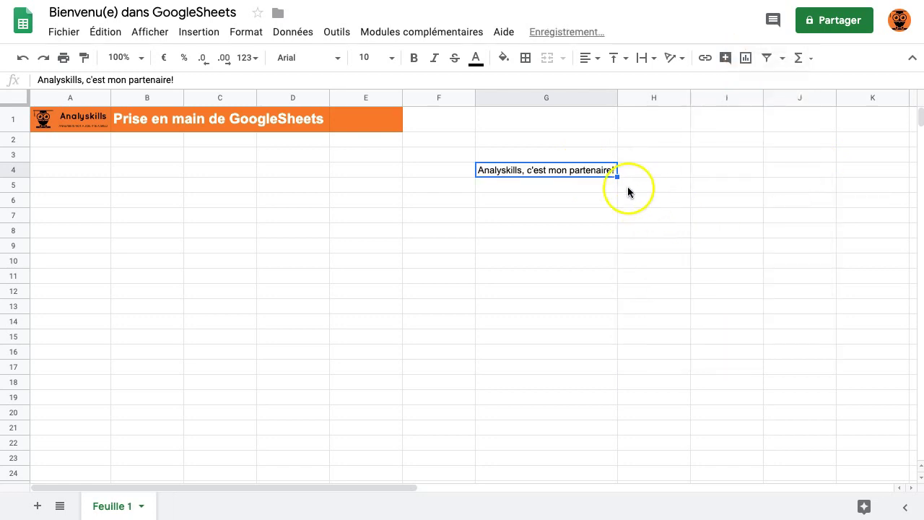
key(Delete)
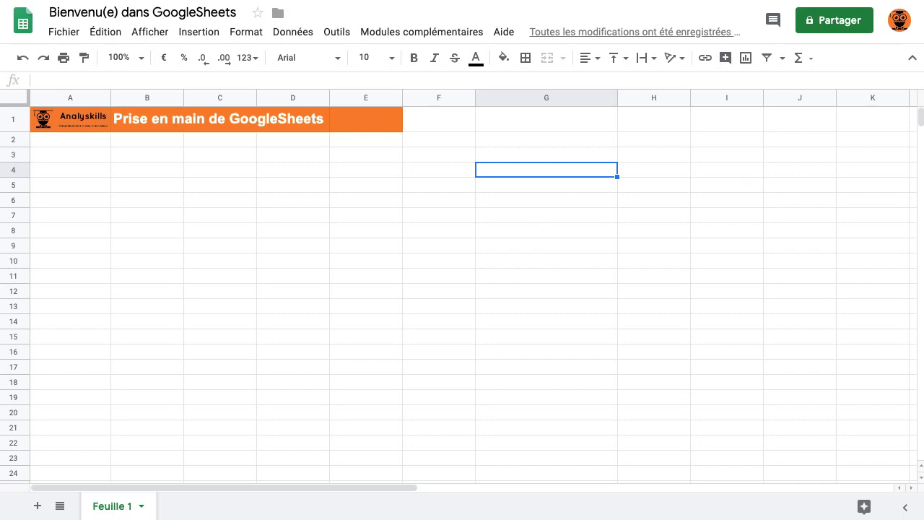
scroll(577, 237, right, 2)
scroll(571, 231, left, 2)
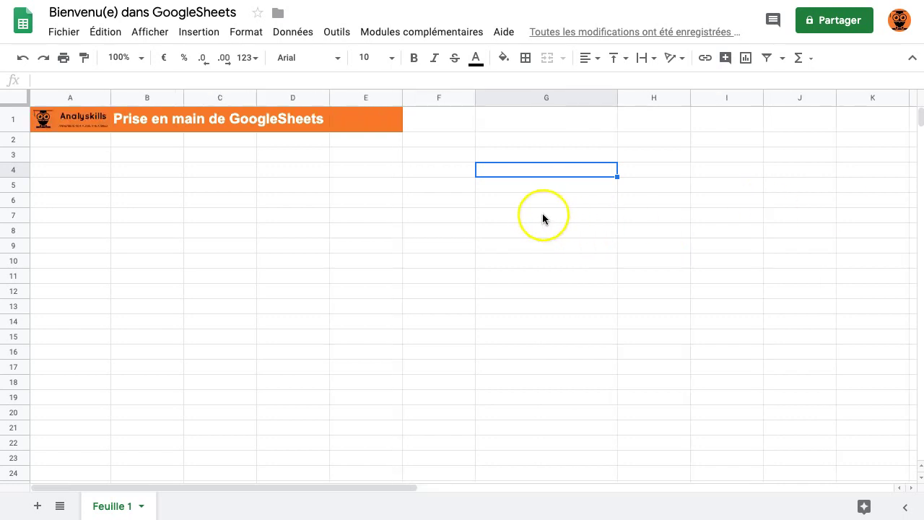
Select columns A, B, C and D one after another to show how columns are lettered
click(65, 97)
click(130, 97)
click(209, 97)
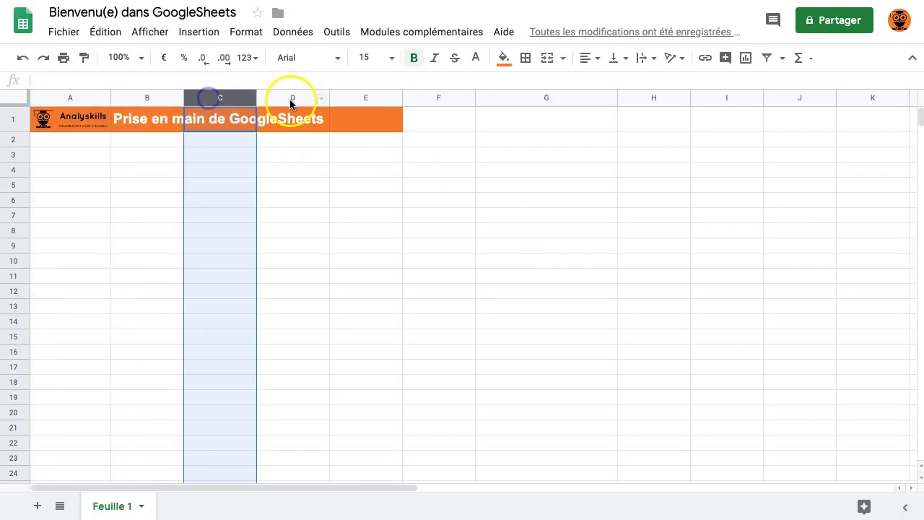
click(291, 98)
Insert one column to the right of column Y
scroll(565, 261, right, 10)
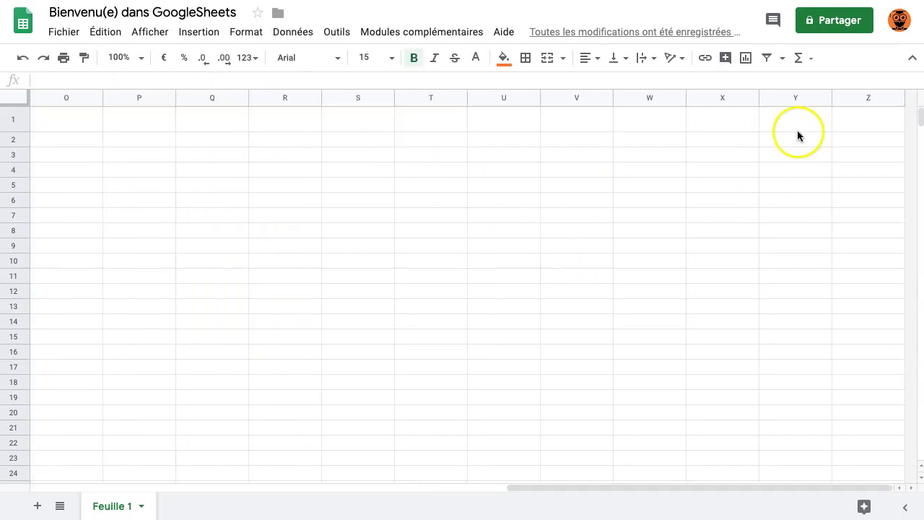
right_click(858, 98)
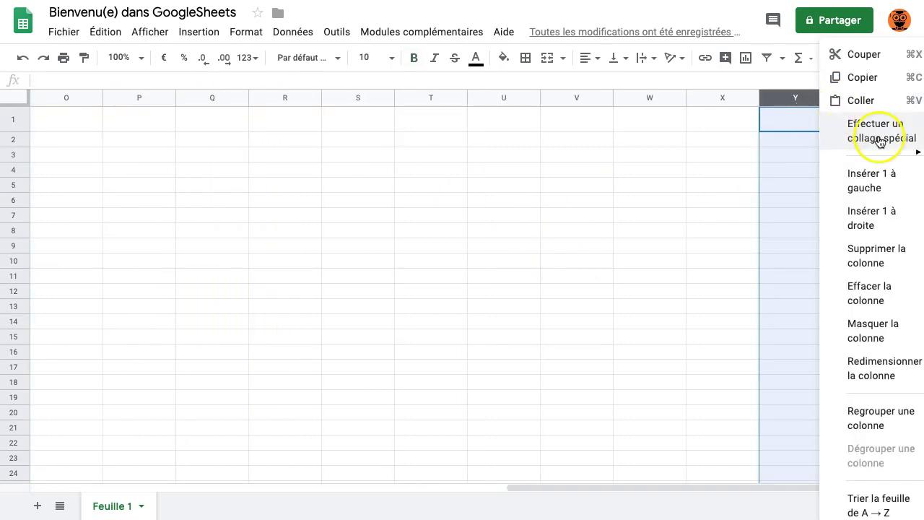
click(882, 204)
scroll(804, 138, right, 1)
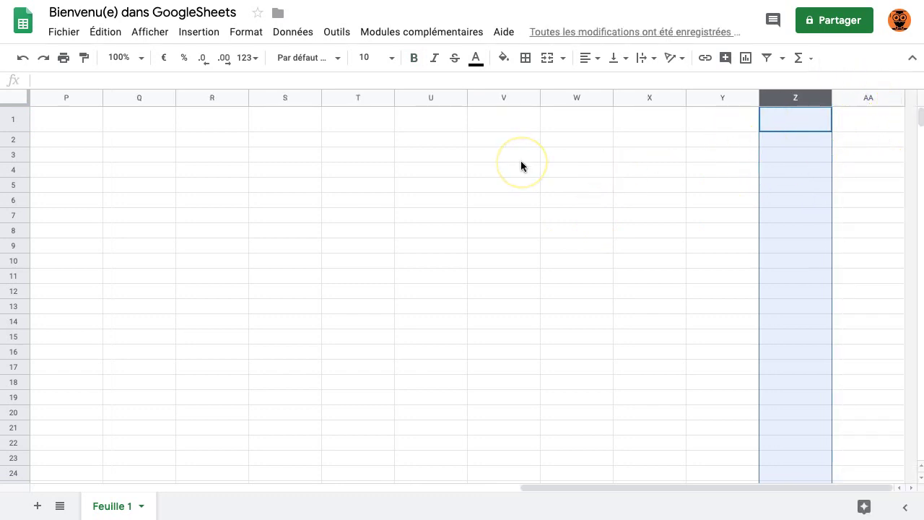
Select row 2 and row 3 in turn to show how rows are numbered
scroll(596, 146, left, 15)
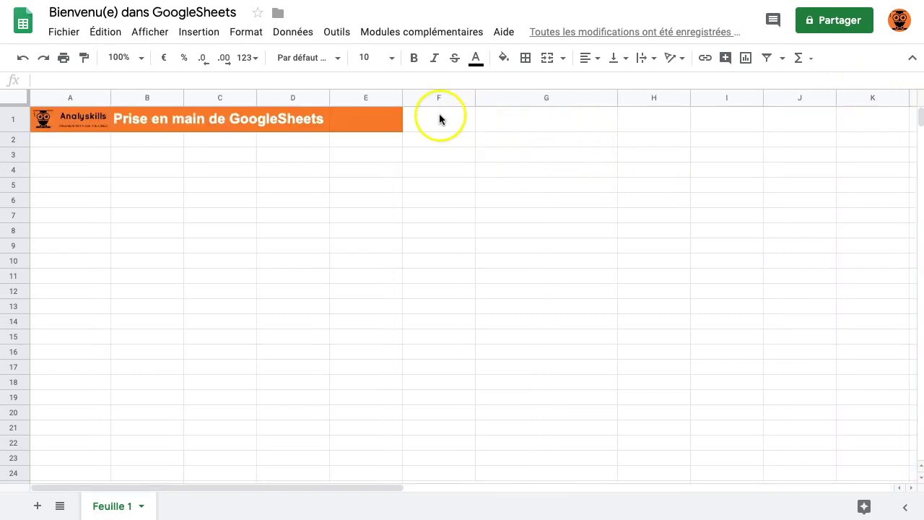
click(23, 140)
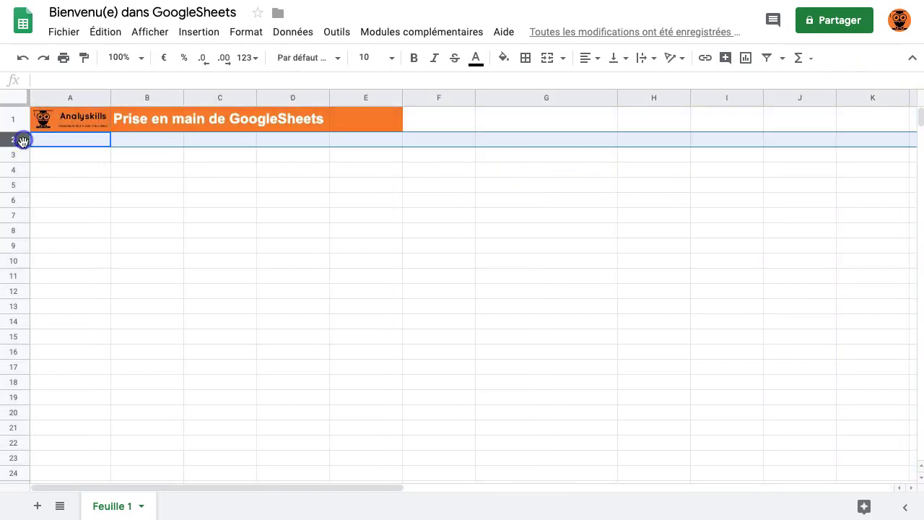
click(16, 154)
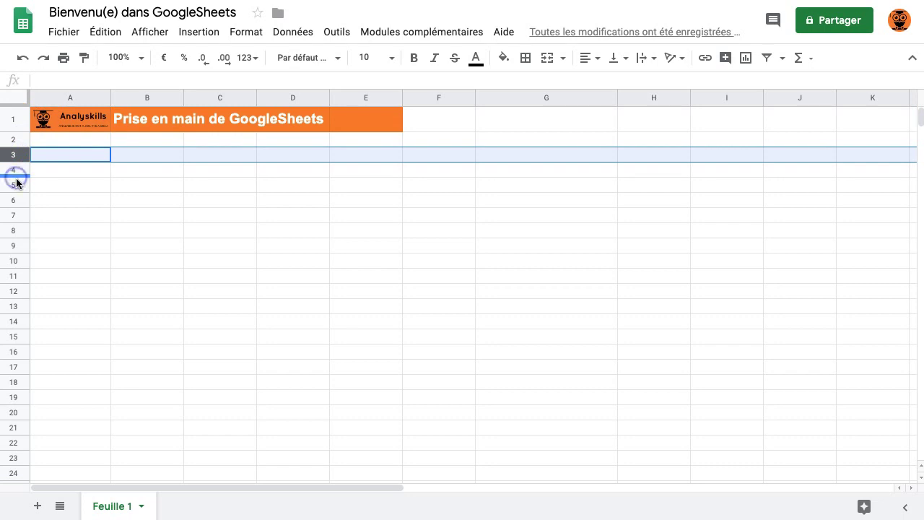
Add 1000 rows twice at the end of the sheet
key(ctrl+Down)
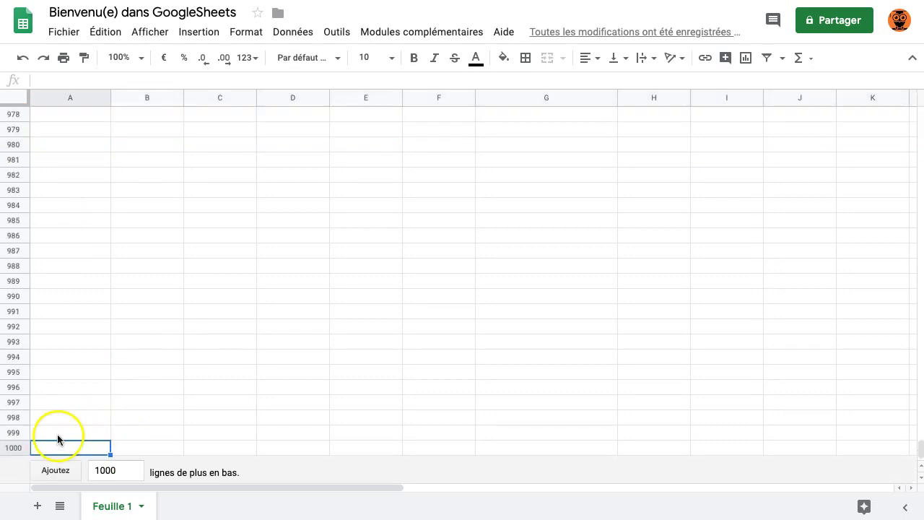
click(60, 471)
click(67, 455)
Add 10000 more rows at the end of the sheet and return to cell A1
click(104, 454)
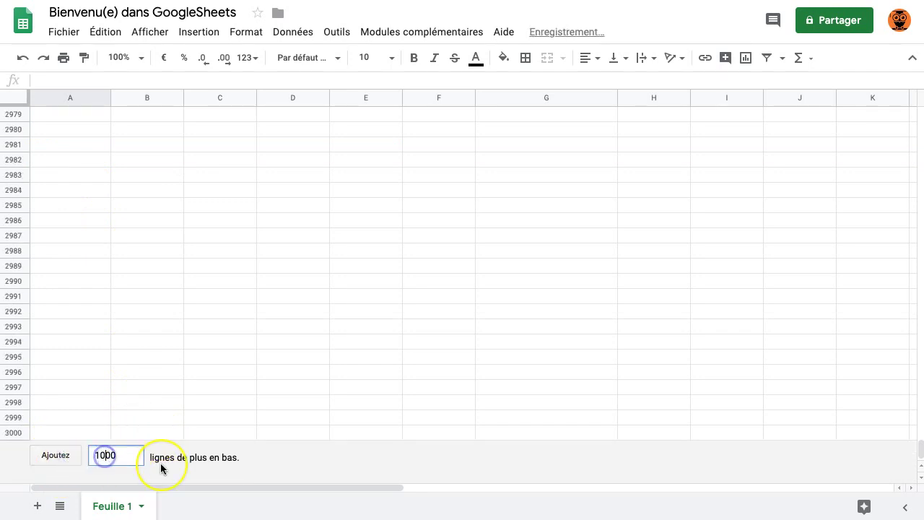
text(0)
click(59, 458)
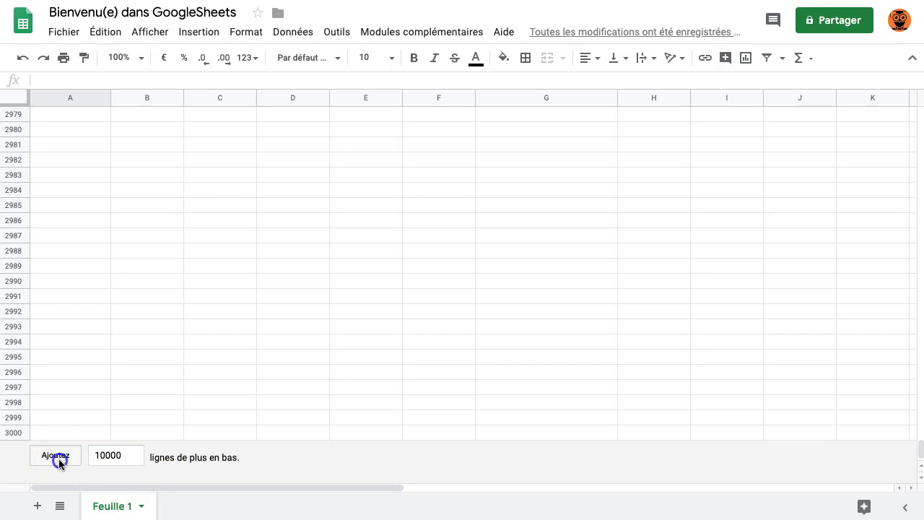
click(49, 420)
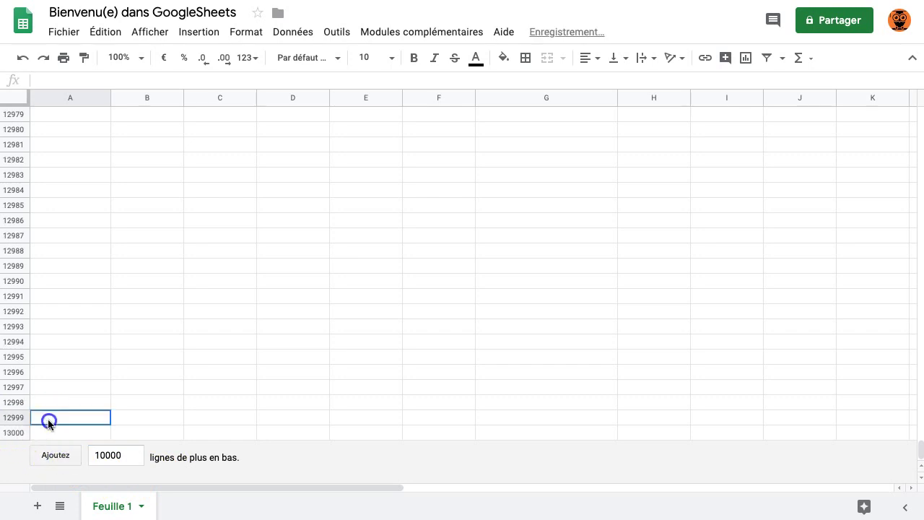
key(ctrl+Home)
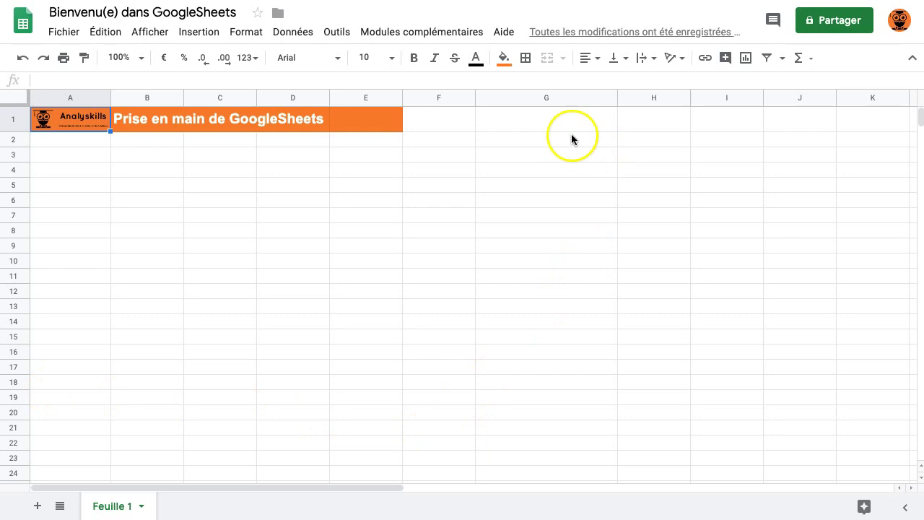
Highlight column F together with row 5 and enter "F5" in the cell where they cross
click(435, 98)
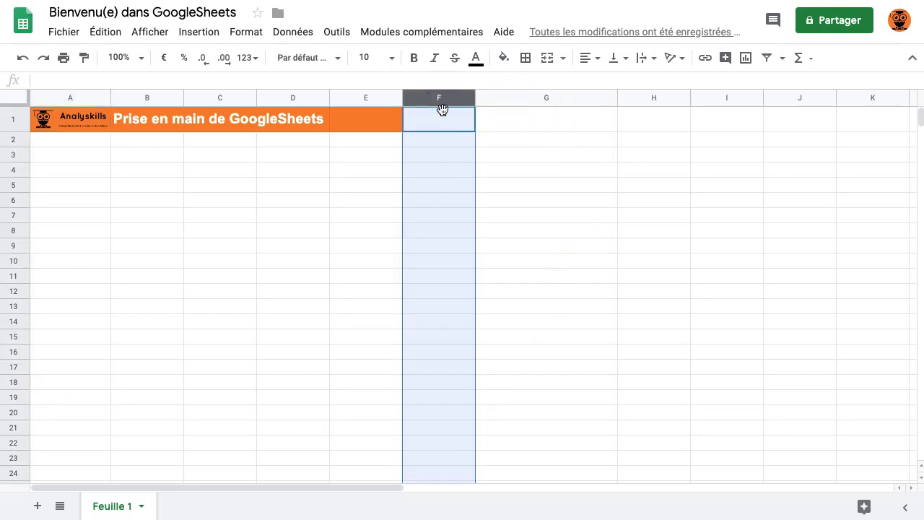
ctrl+click(14, 185)
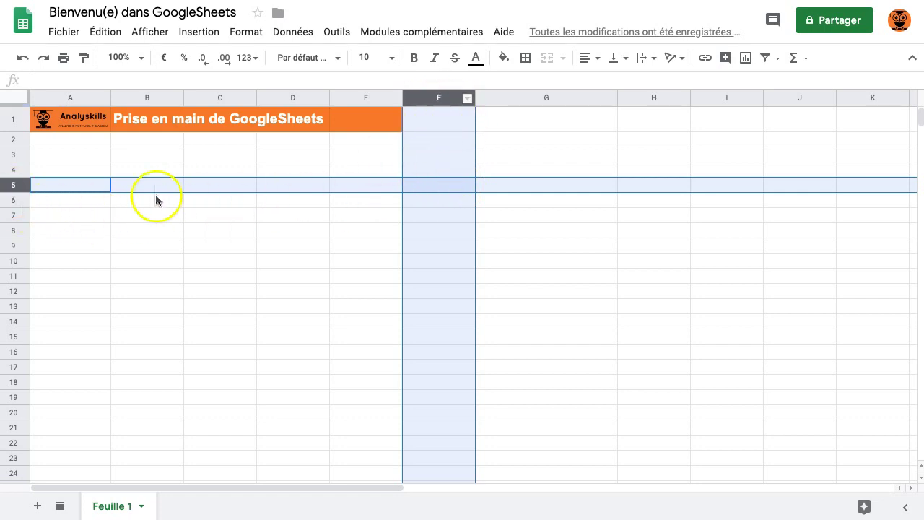
click(454, 187)
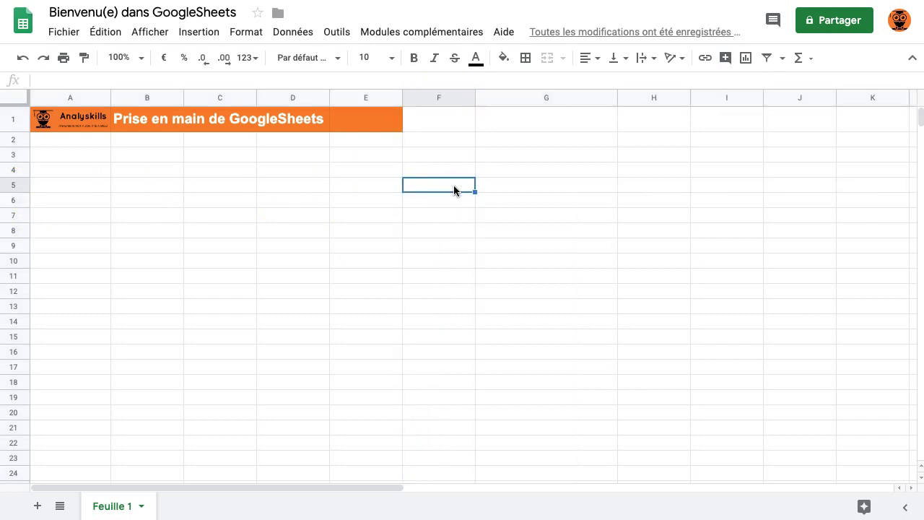
text(F5)
click(542, 258)
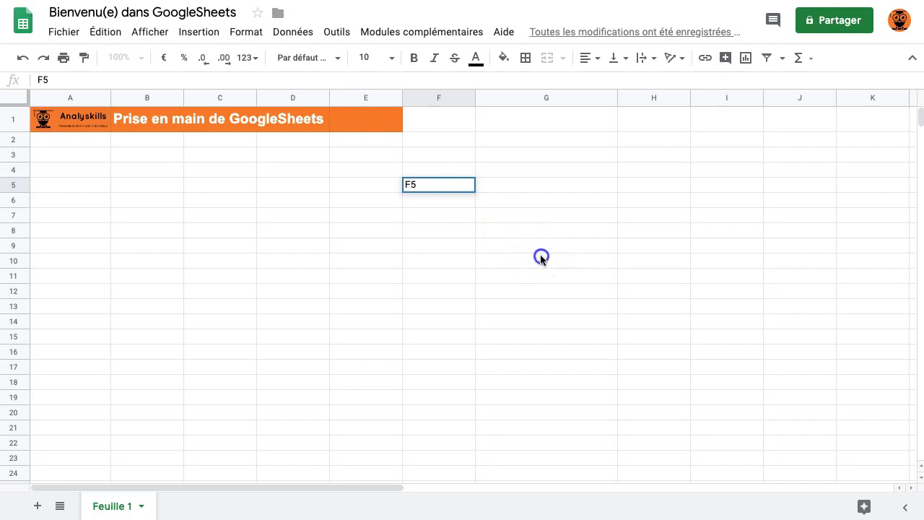
Highlight row 17 together with column C and enter "C17" in the cell where they cross
click(13, 367)
ctrl+click(211, 98)
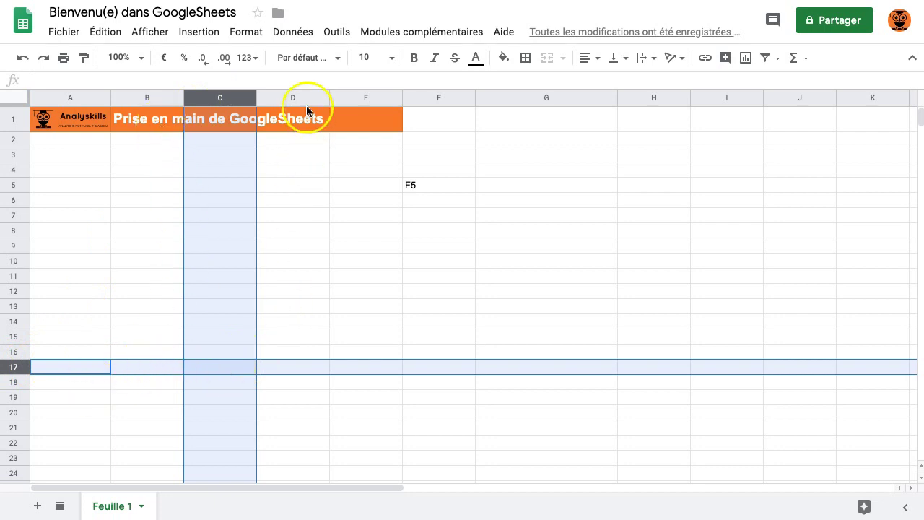
click(221, 368)
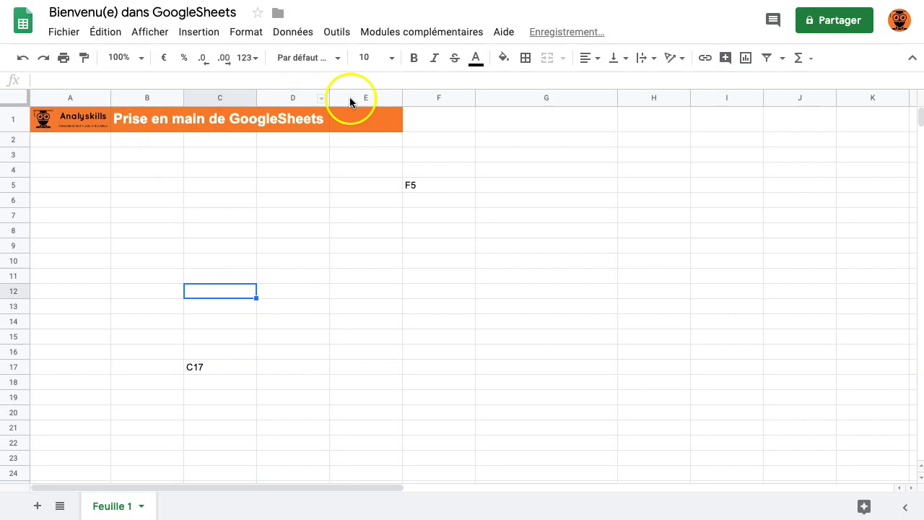
Highlight column D together with row 10 and enter "D10" in the cell where they cross
click(293, 96)
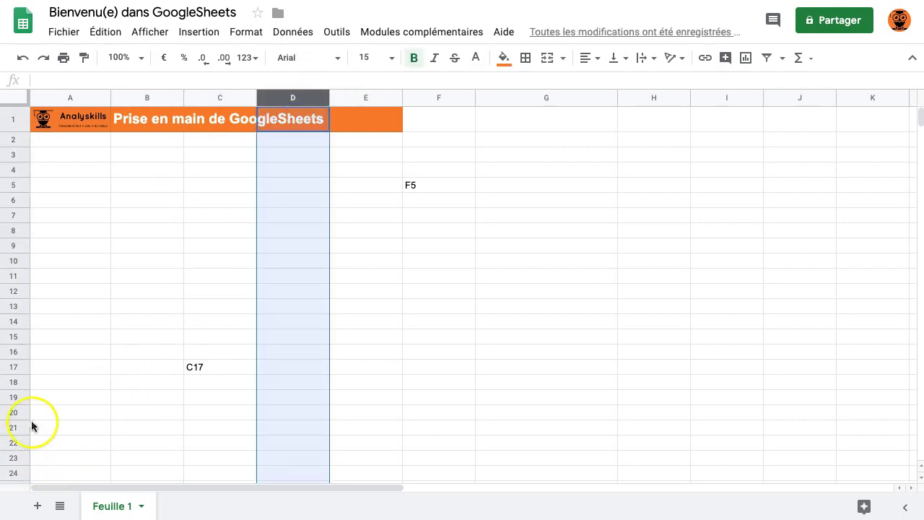
ctrl+click(13, 263)
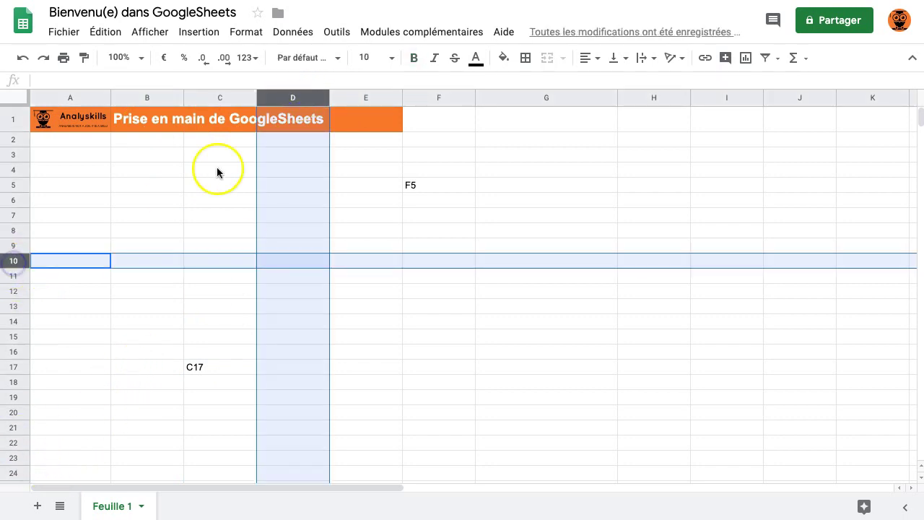
click(297, 259)
text(D1)
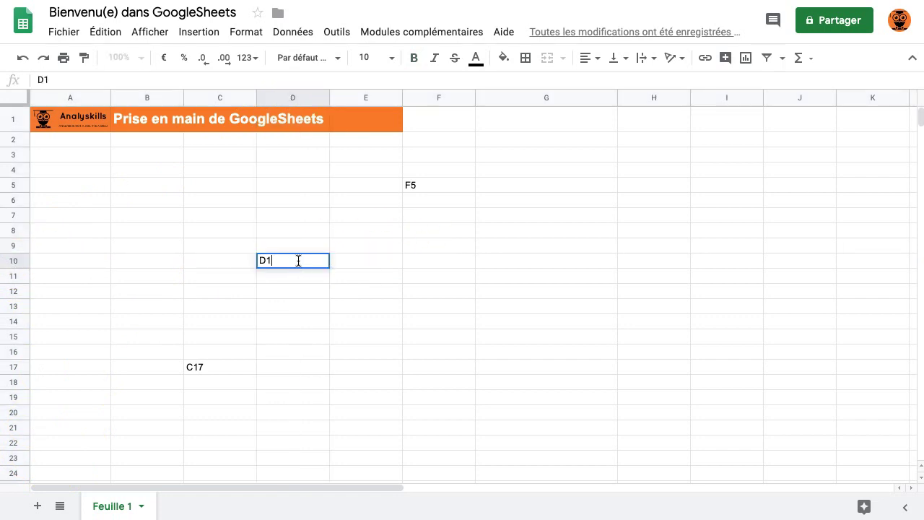
text(0)
click(418, 279)
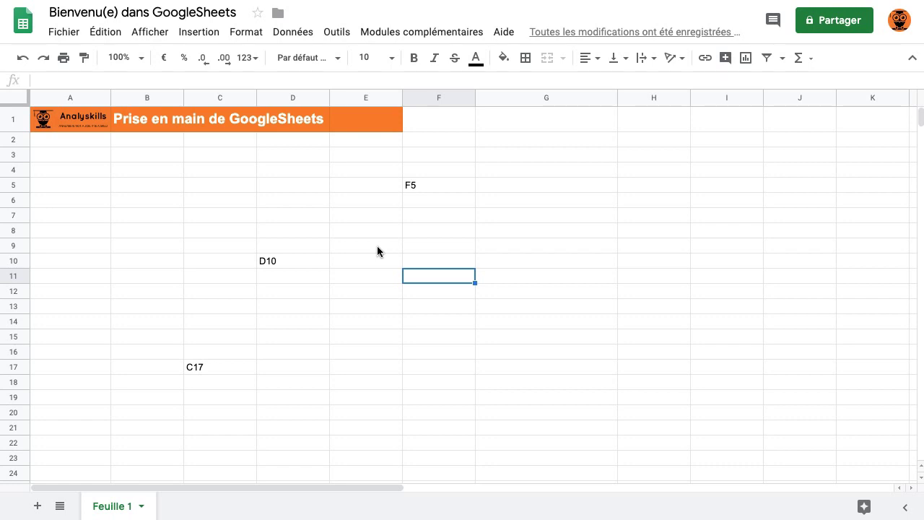
scroll(377, 246, down, 1)
scroll(324, 238, up, 1)
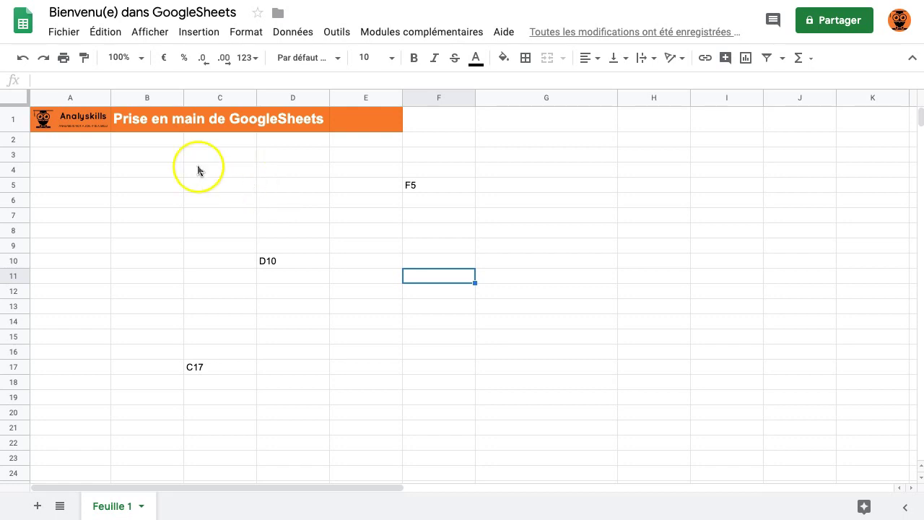